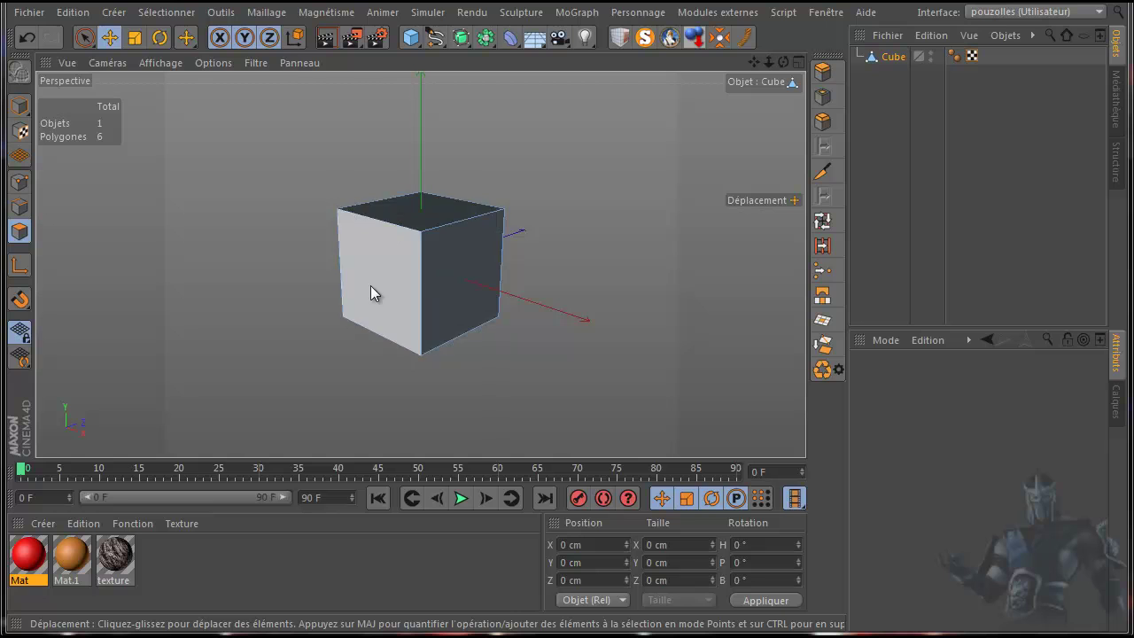
Apply the rock texture material to the whole cube, and delete its texture tag from the object
drag(114, 556, 895, 56)
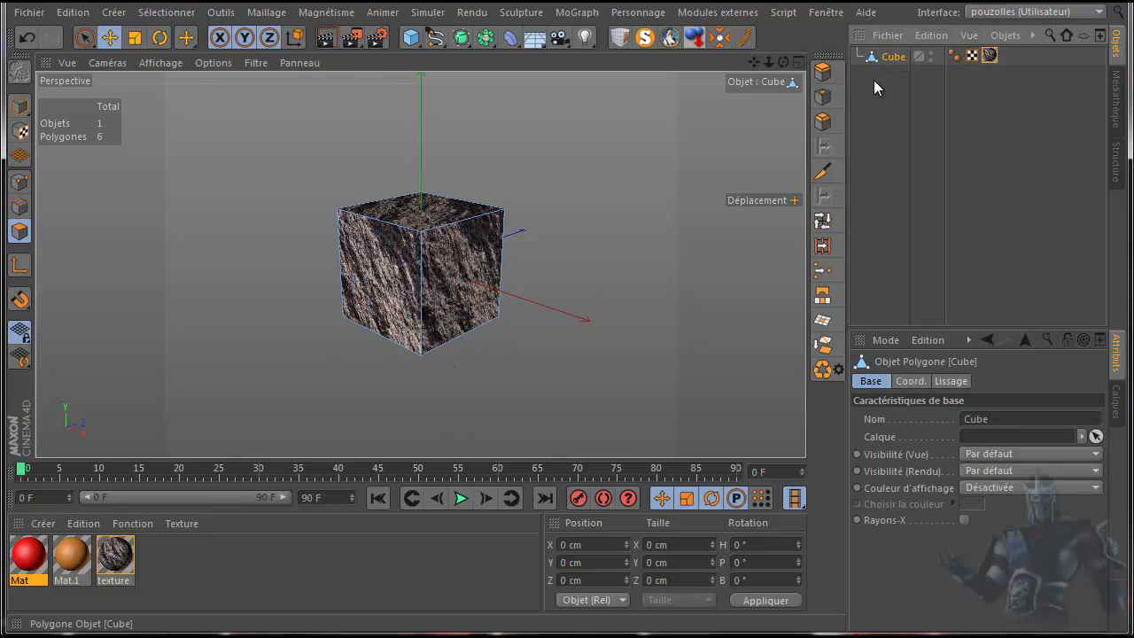
drag(783, 62, 567, 357)
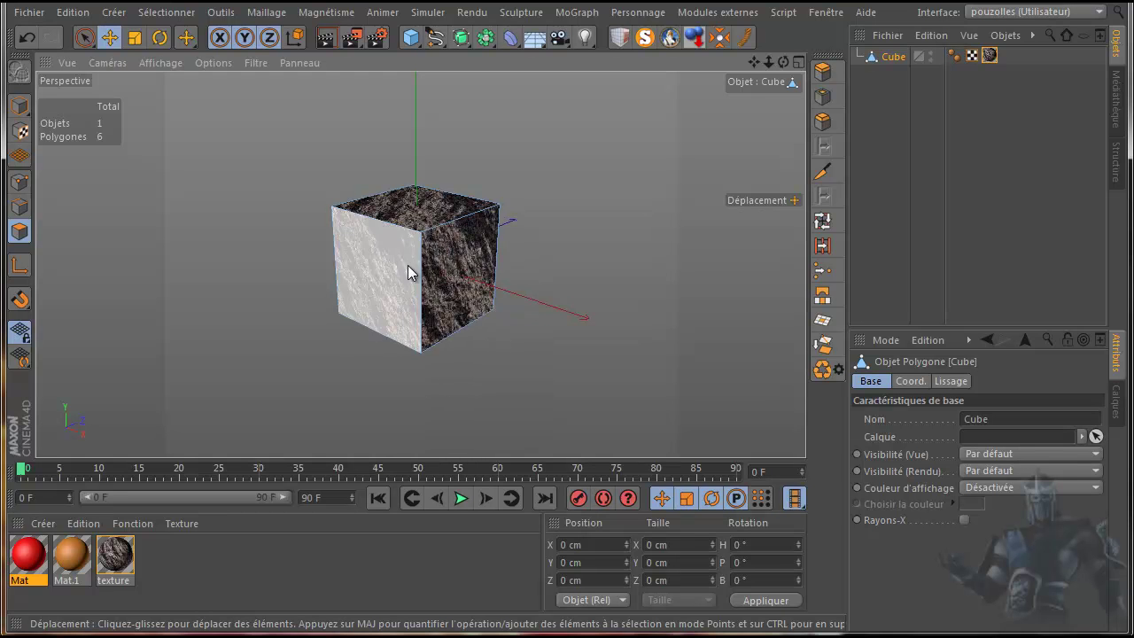
click(990, 55)
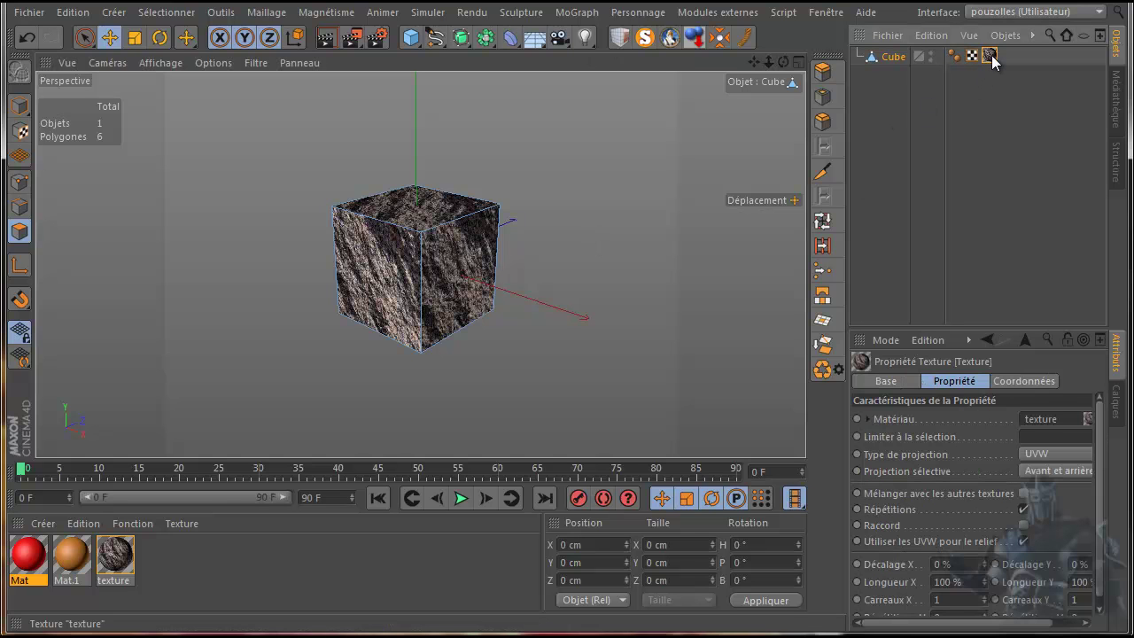
key(Delete)
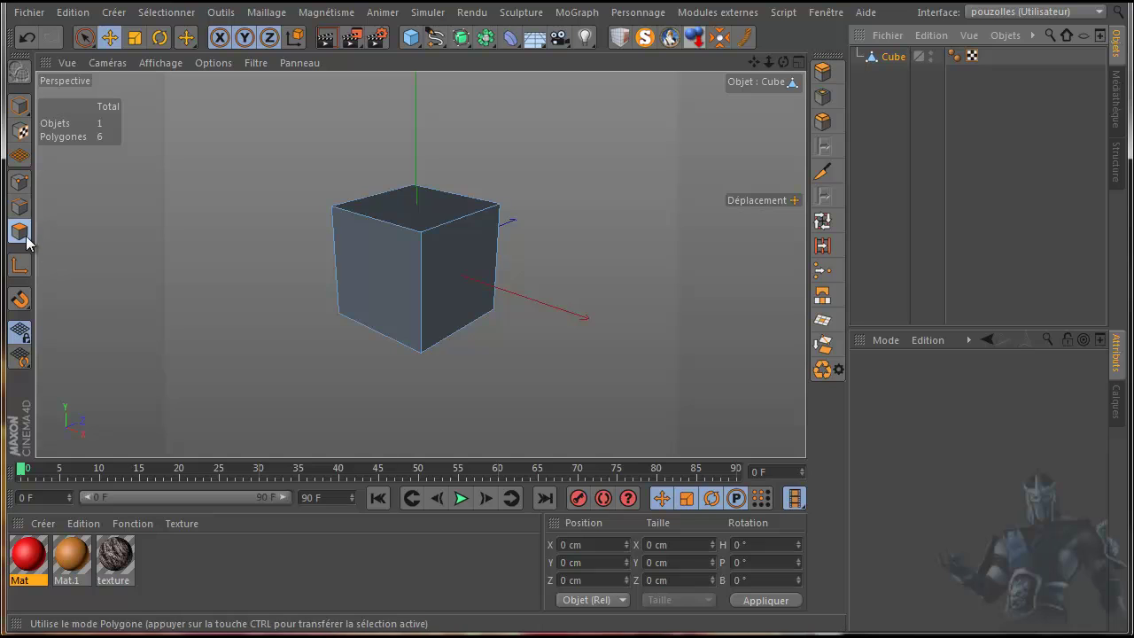
Apply the rock texture material to only the cube's front face and the orange Mat.1 material to the adjacent side face
click(396, 266)
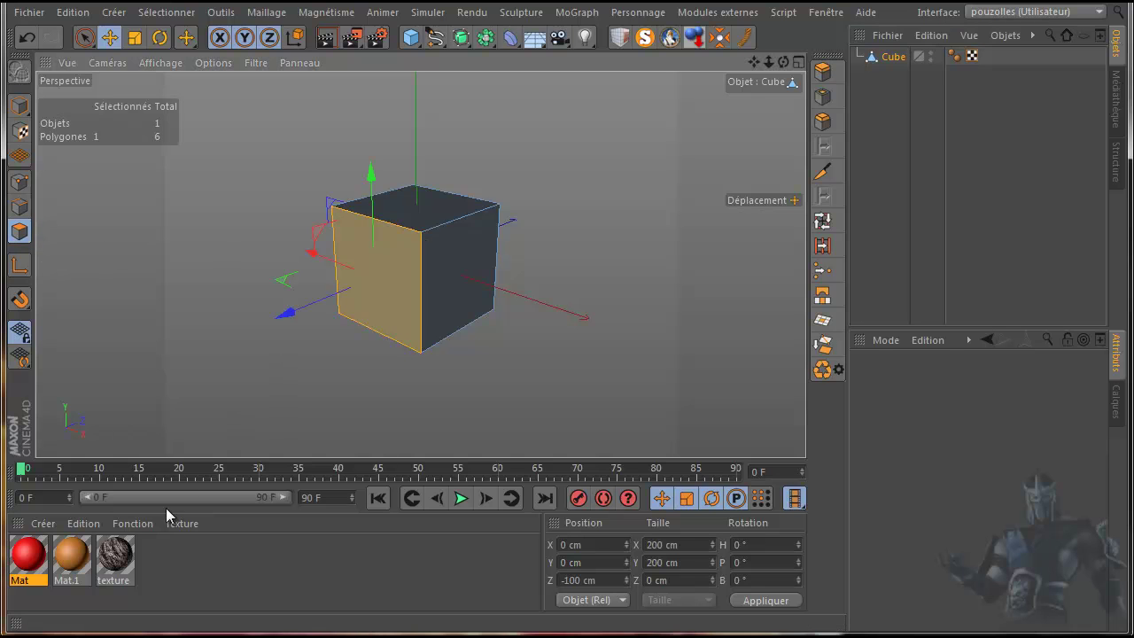
drag(118, 567, 404, 309)
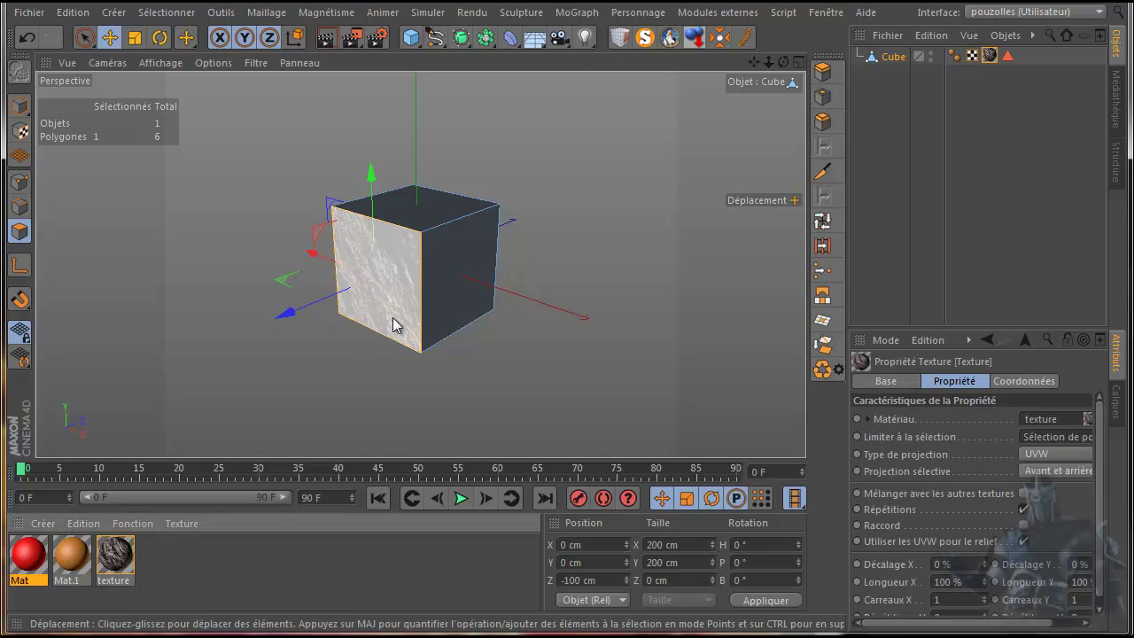
click(453, 264)
drag(111, 558, 447, 274)
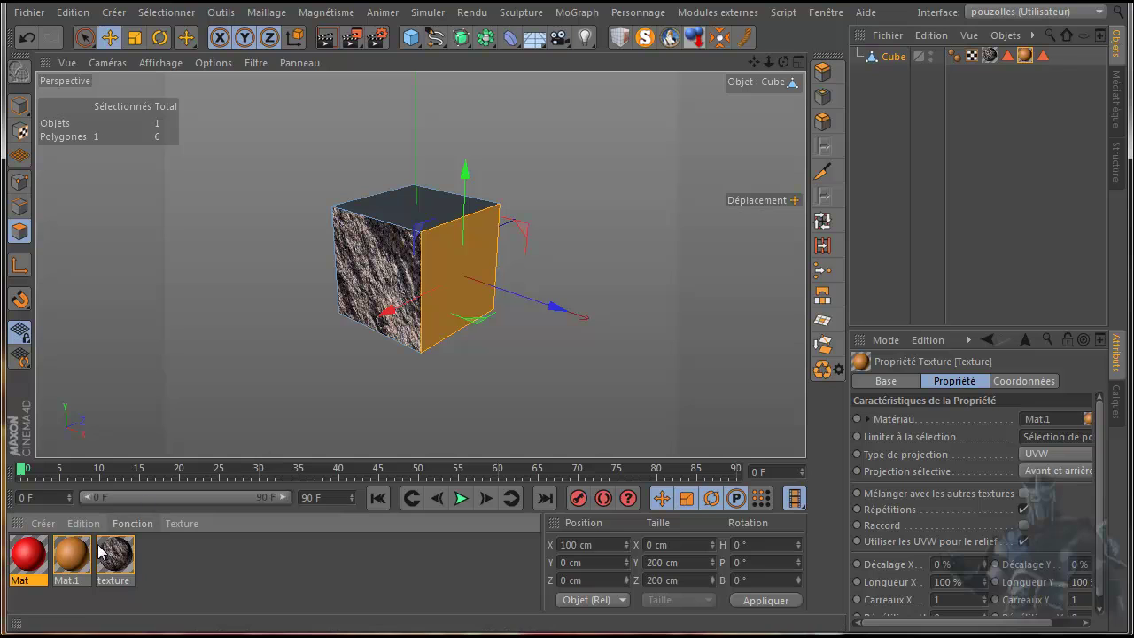
Apply the red Mat material to only the cube's top face and clear the polygon selection
click(417, 202)
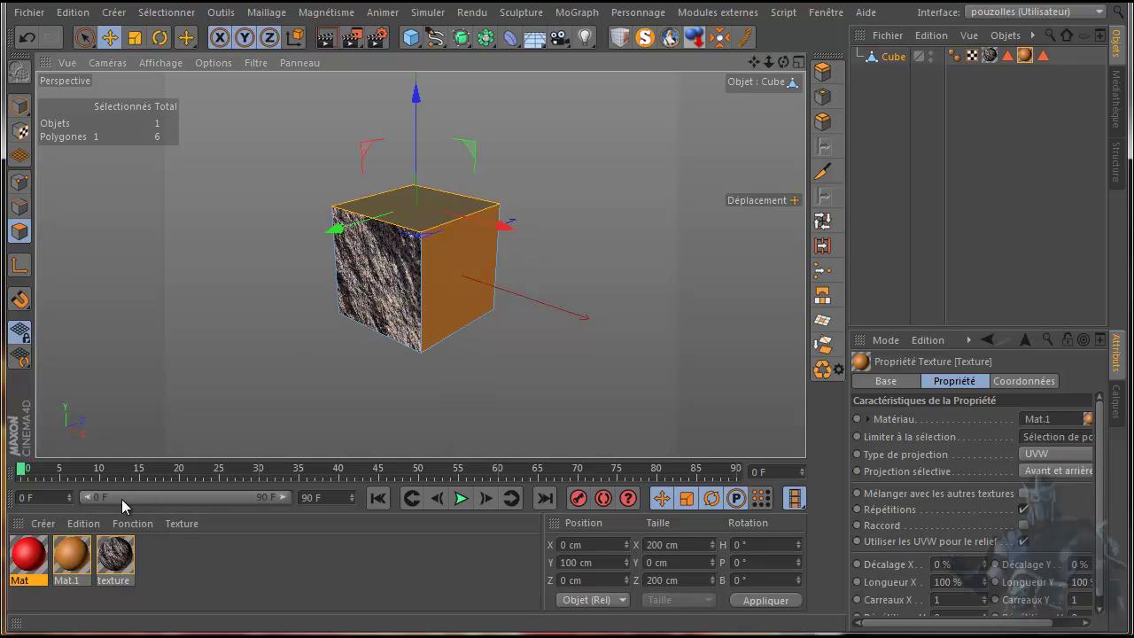
drag(39, 558, 448, 204)
click(431, 206)
drag(26, 560, 423, 217)
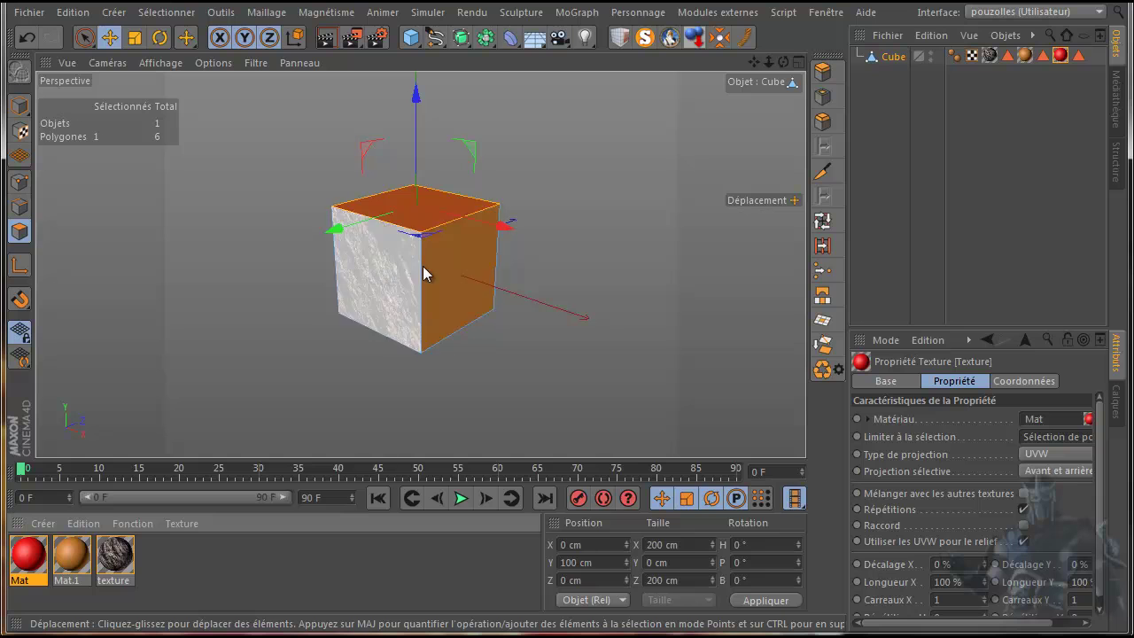
click(463, 374)
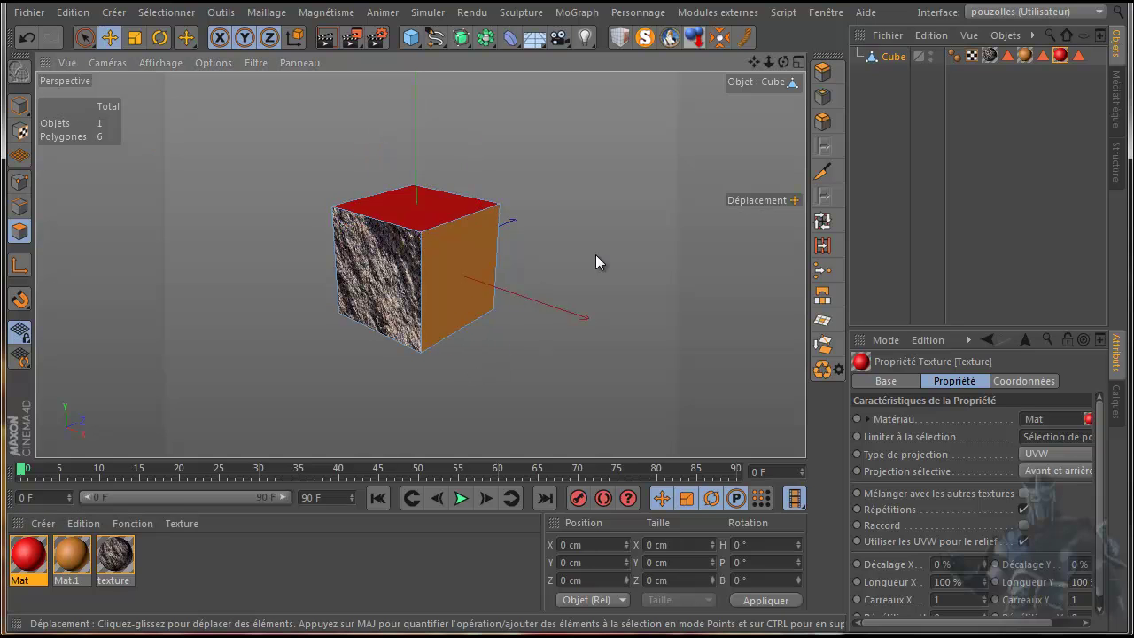
Inspect the properties of the cube's rock and orange texture tags and of the first polygon selection tag
click(993, 54)
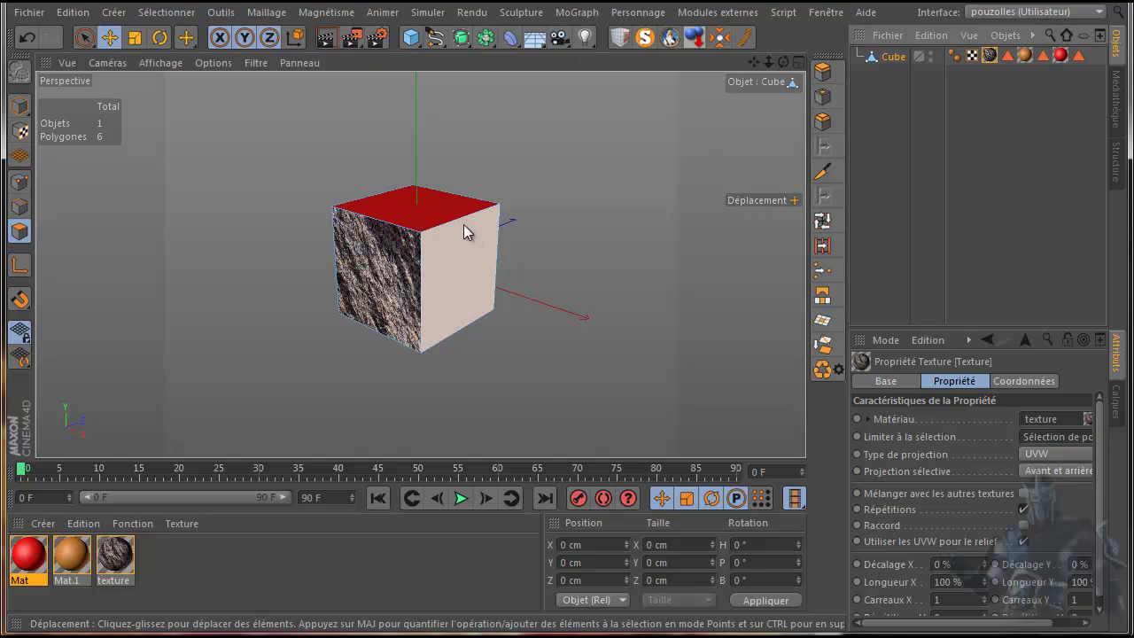
click(1007, 55)
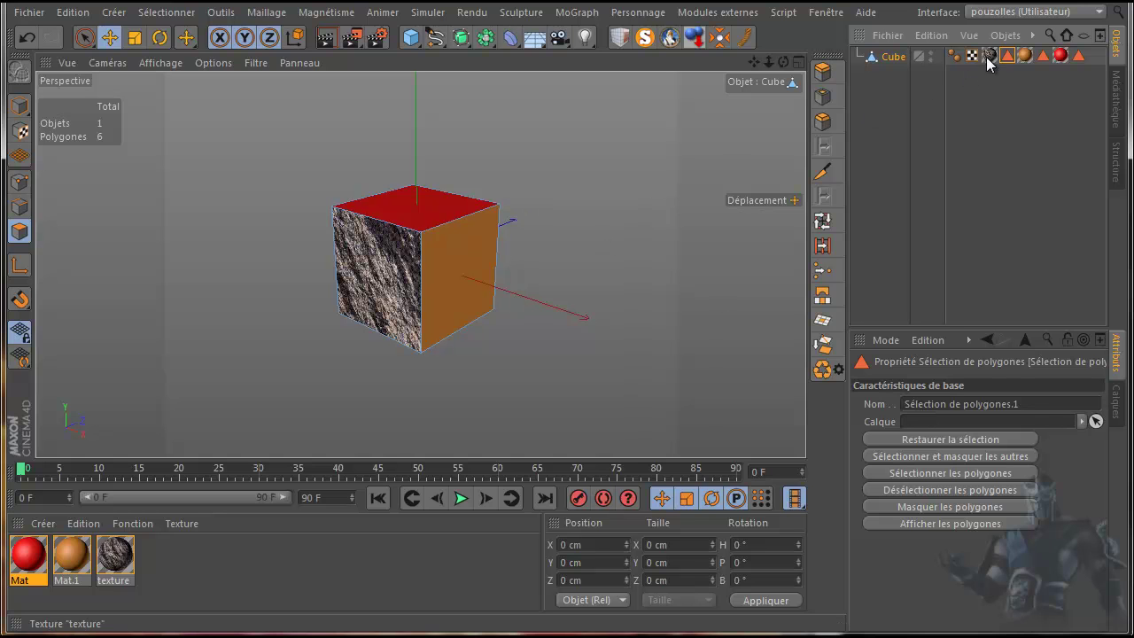
click(1026, 55)
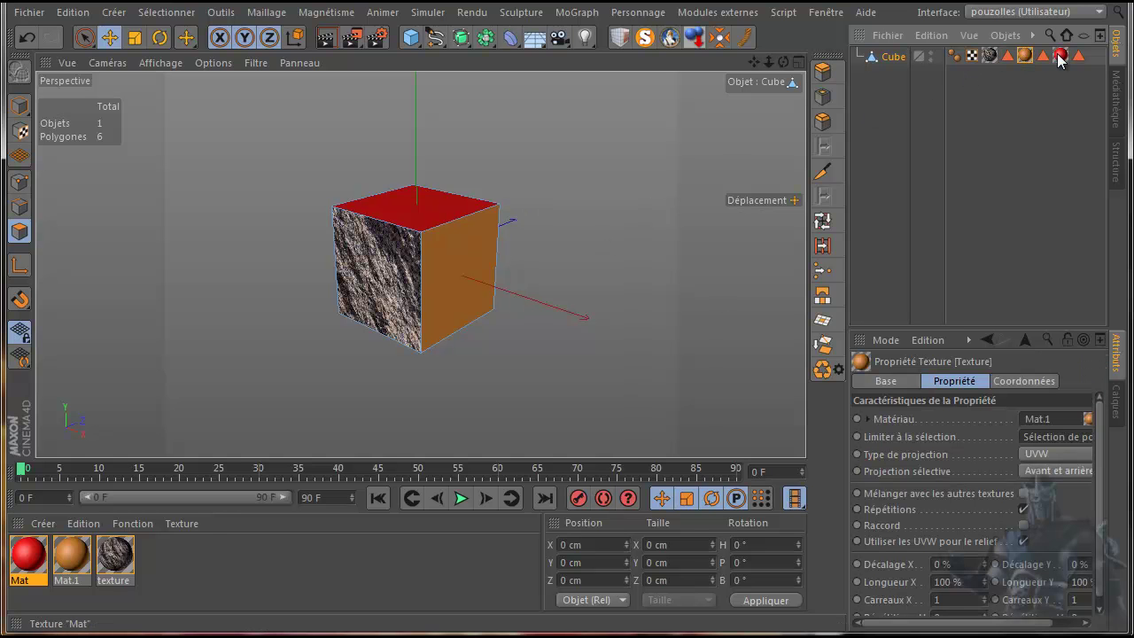
click(991, 61)
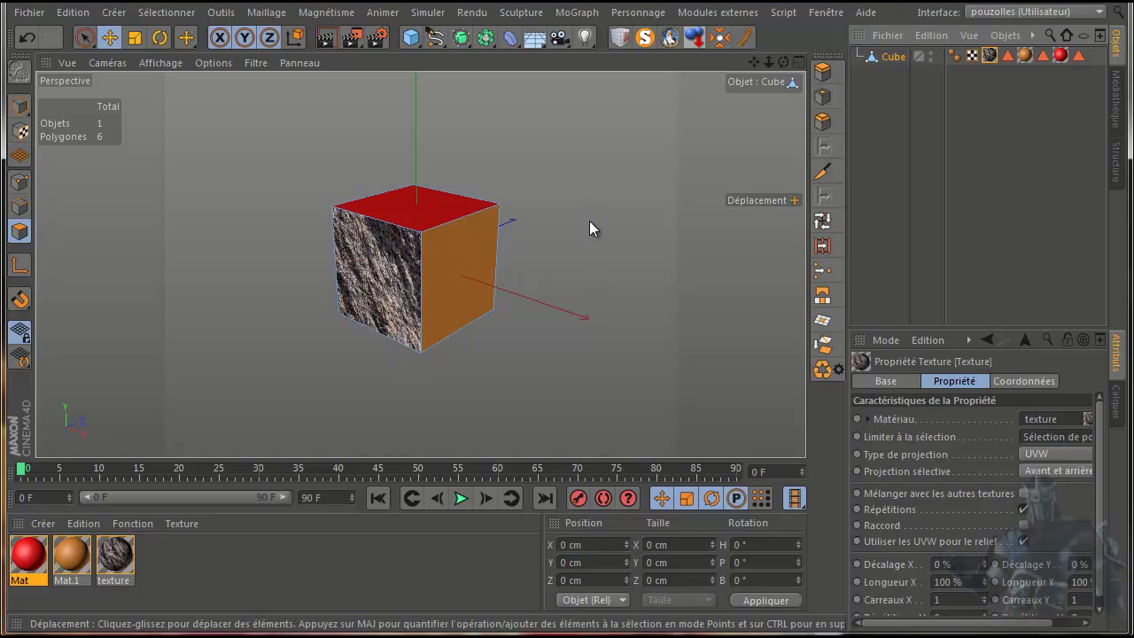
Switch the viewport display to quick shading (Ombrage rapide) and back to Gouraud shading (Ombrage de Gouraud)
key(n)
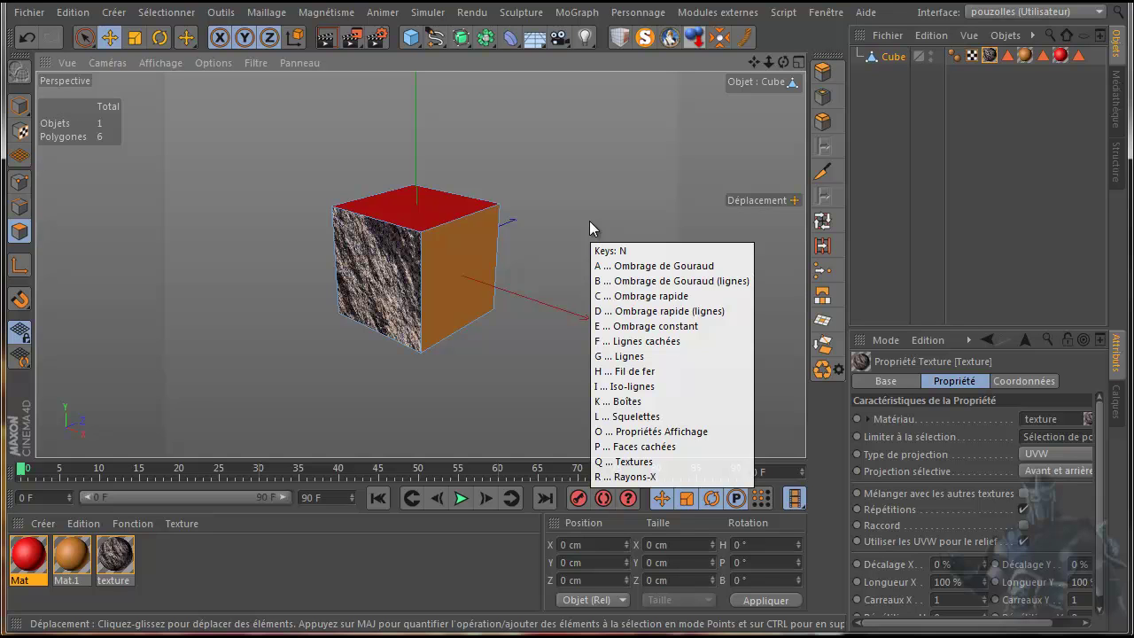
key(c)
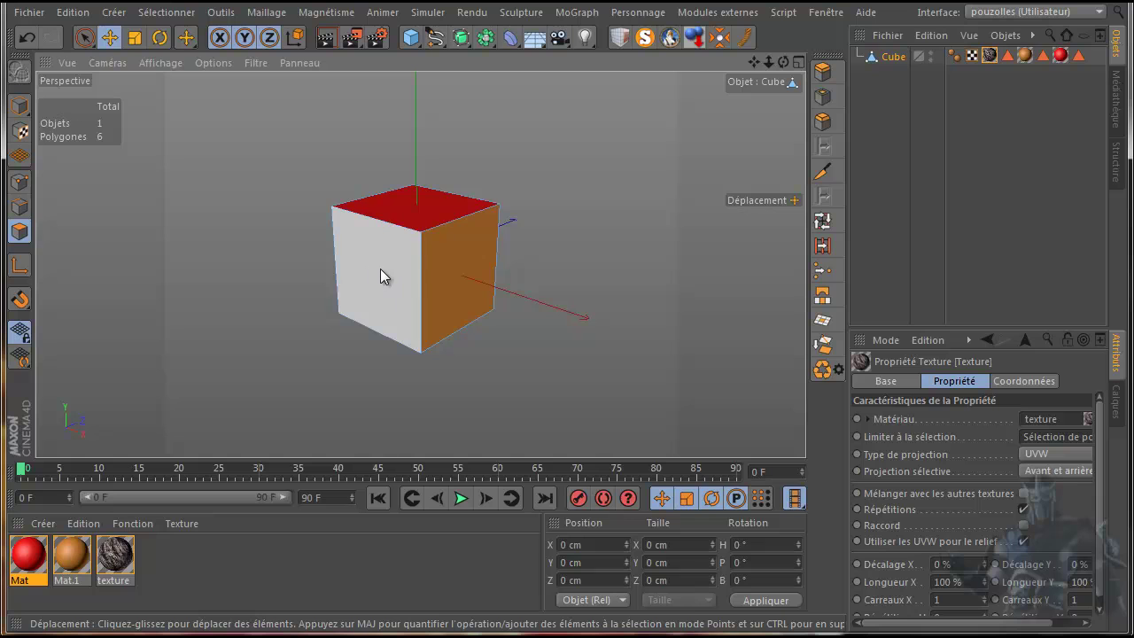
key(n)
key(a)
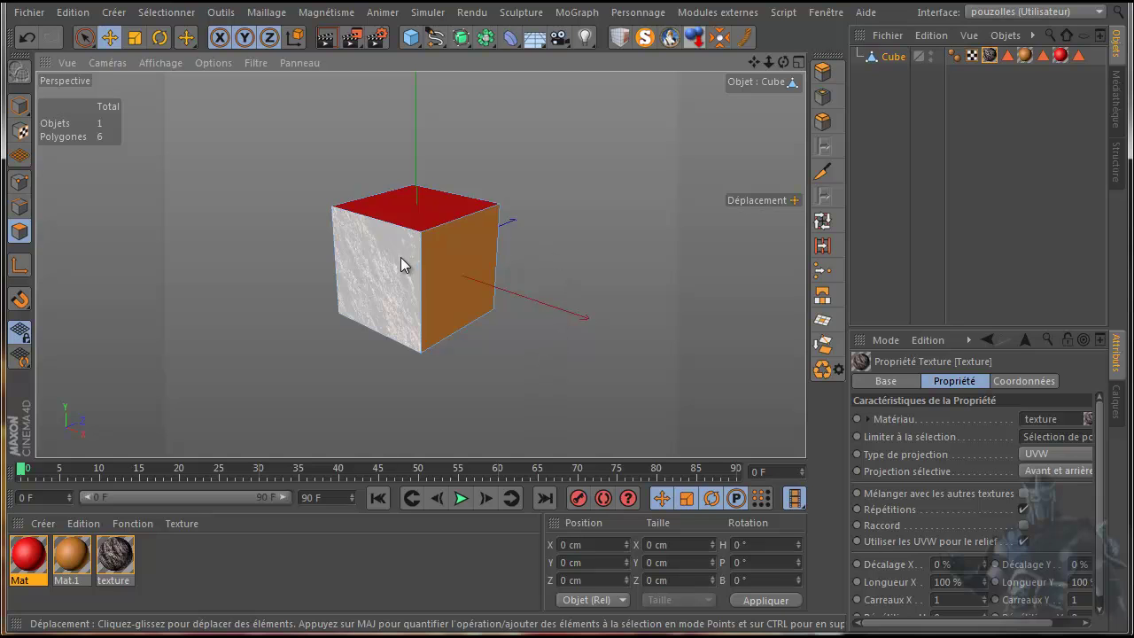
Select the cube's orange side face and red top face alternately to examine the separately textured polygons
click(455, 242)
click(438, 212)
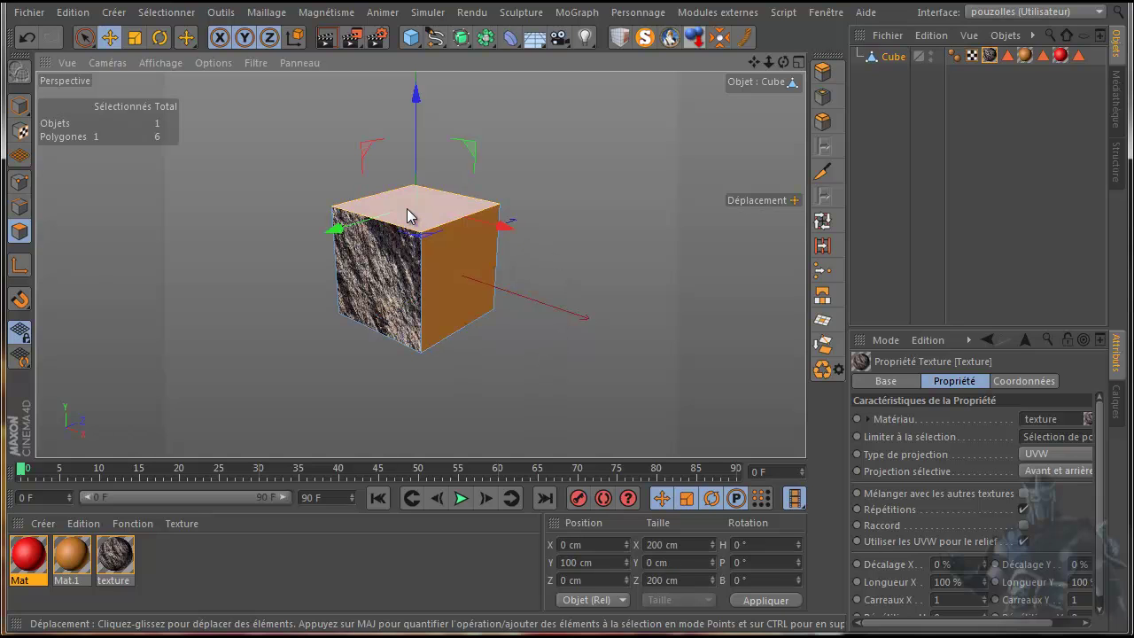
click(449, 284)
click(439, 211)
click(453, 247)
click(443, 216)
click(458, 243)
click(438, 216)
click(457, 262)
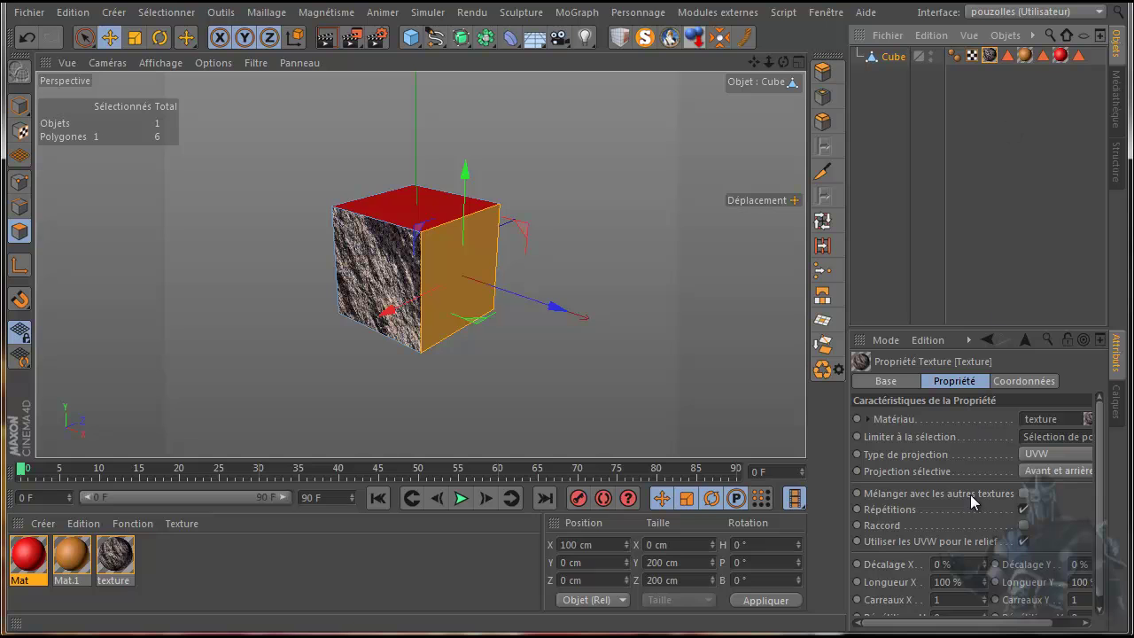
Widen the attributes area and change the rock texture tag's selection restriction to Sélection de polygones.1x
drag(844, 376, 724, 376)
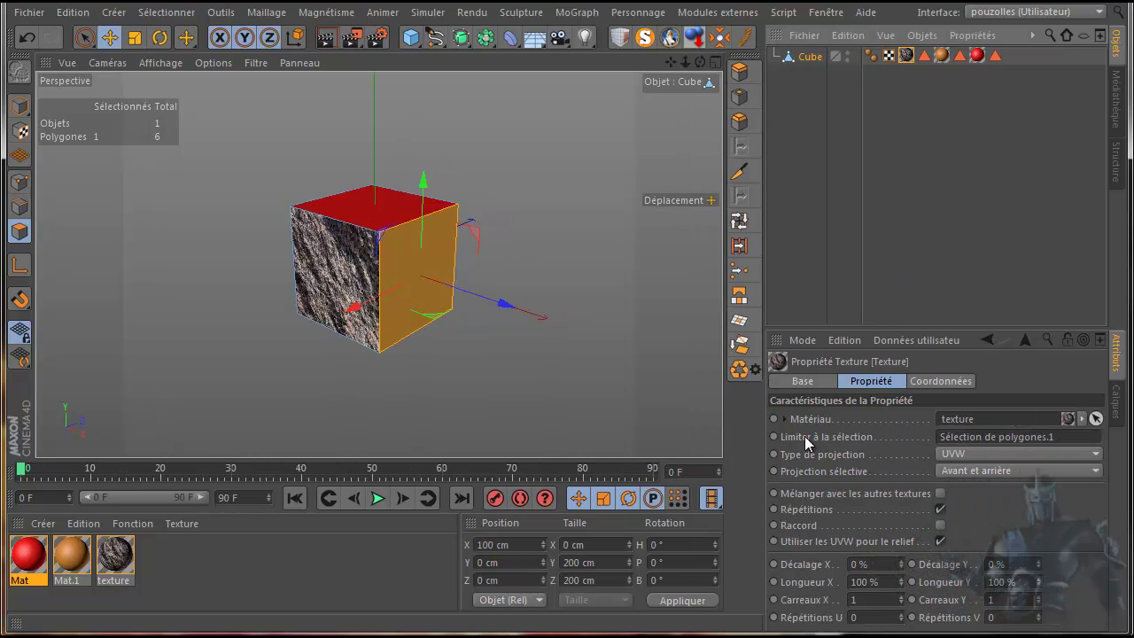
click(1068, 437)
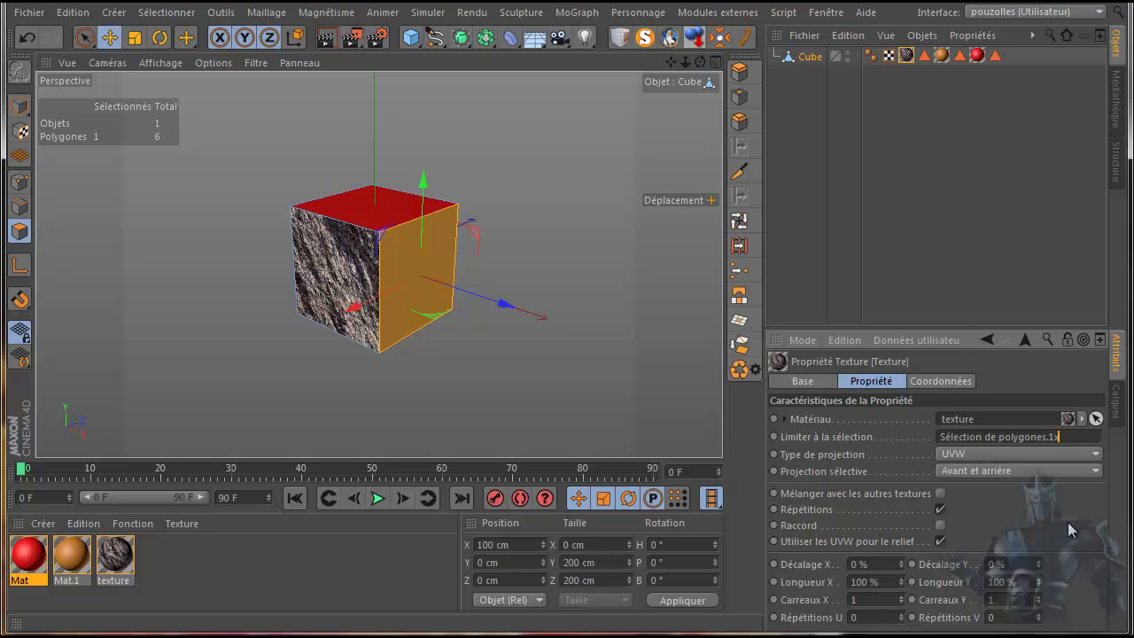
text(x)
key(Return)
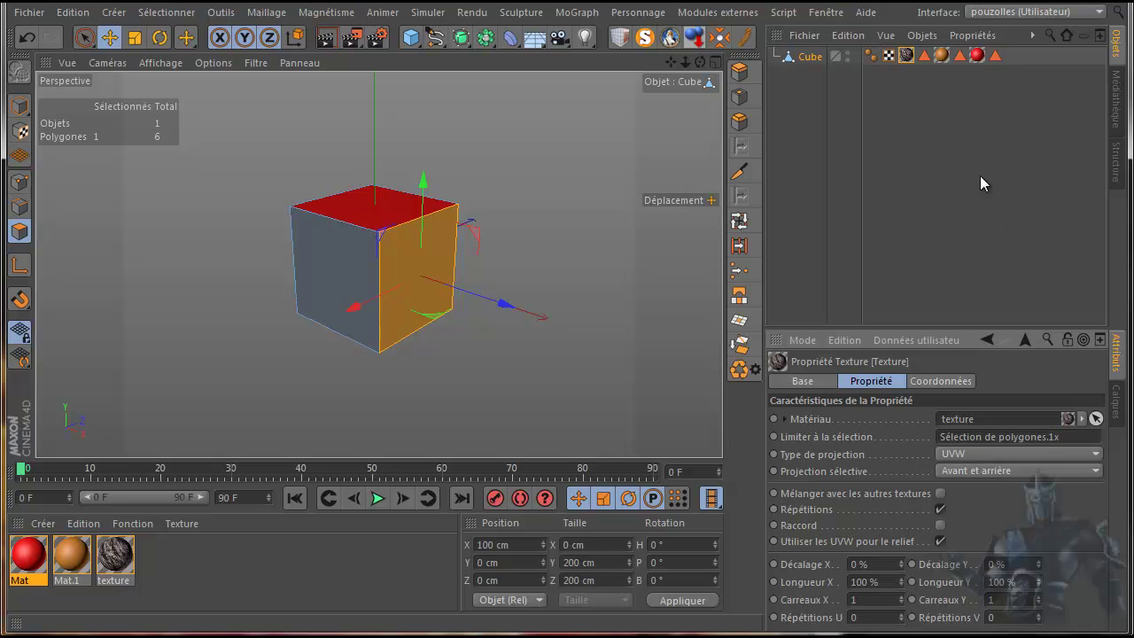
Change the selection restriction of the orange Mat.1 texture tag to Sélection de polygones.2x
click(943, 57)
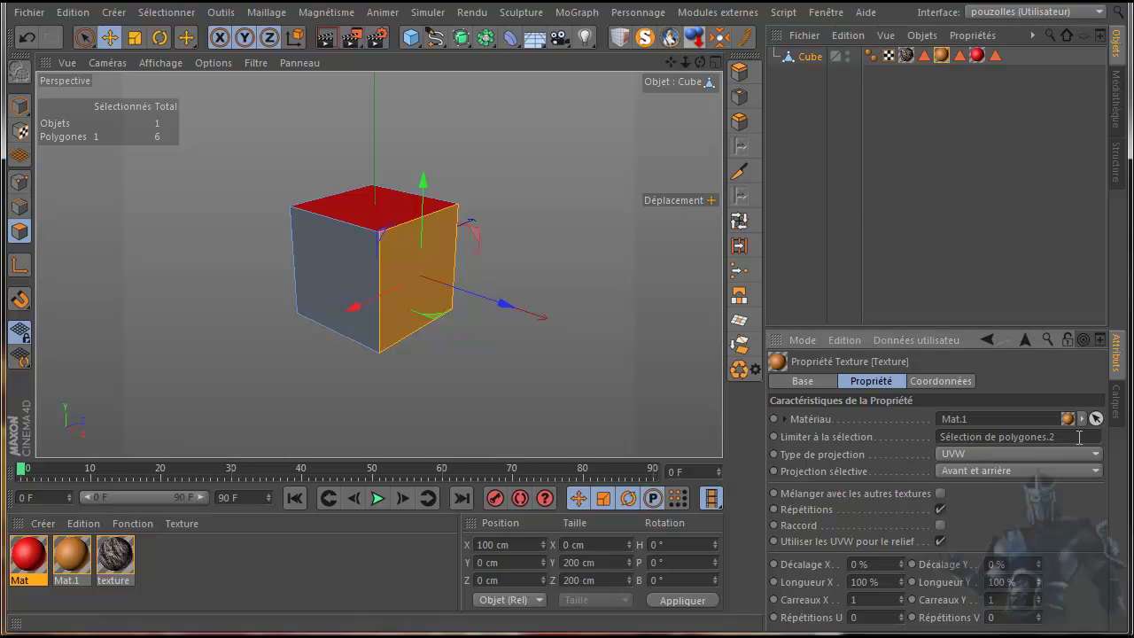
click(1080, 438)
text(x)
key(Return)
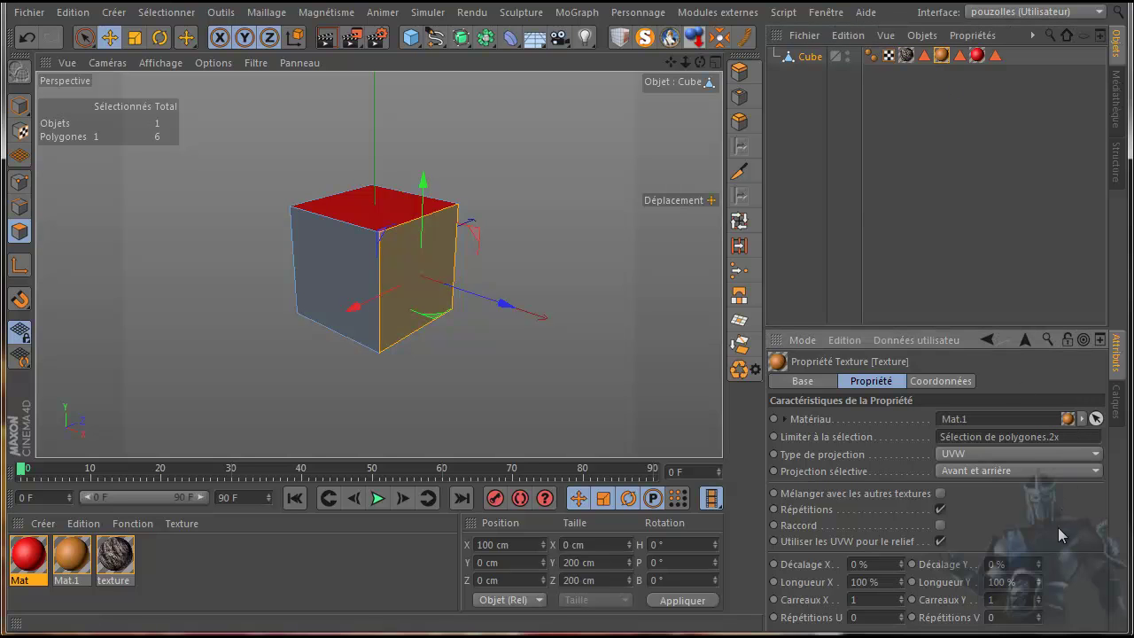
Change the red Mat texture tag's selection restriction to Sélection de polygones.3x and render the view
click(978, 55)
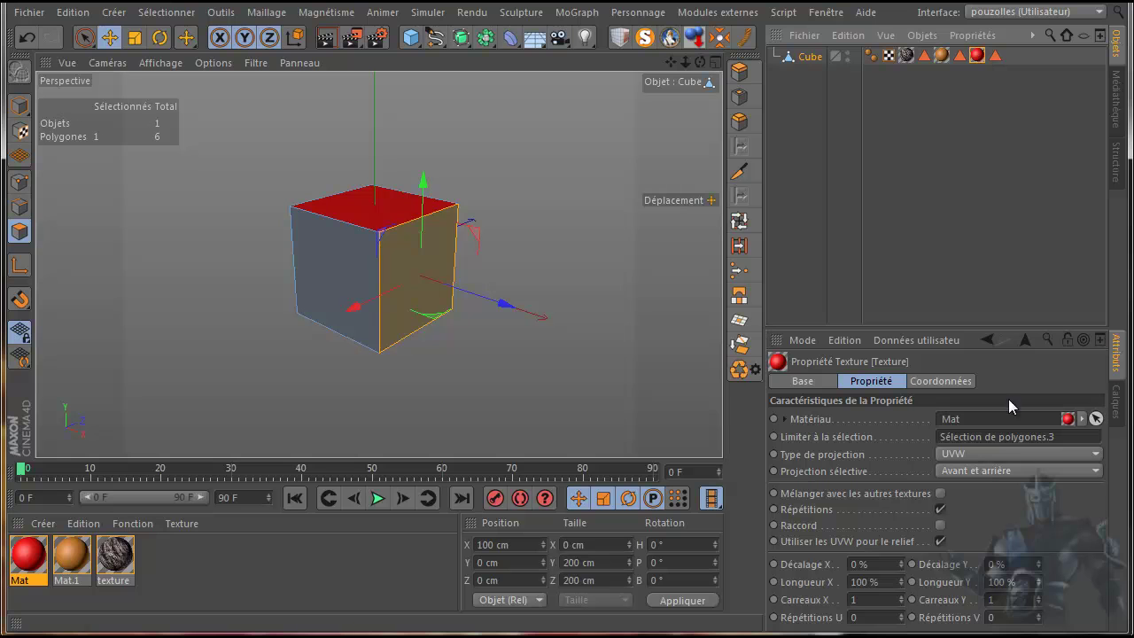
click(1068, 437)
text(x)
key(Return)
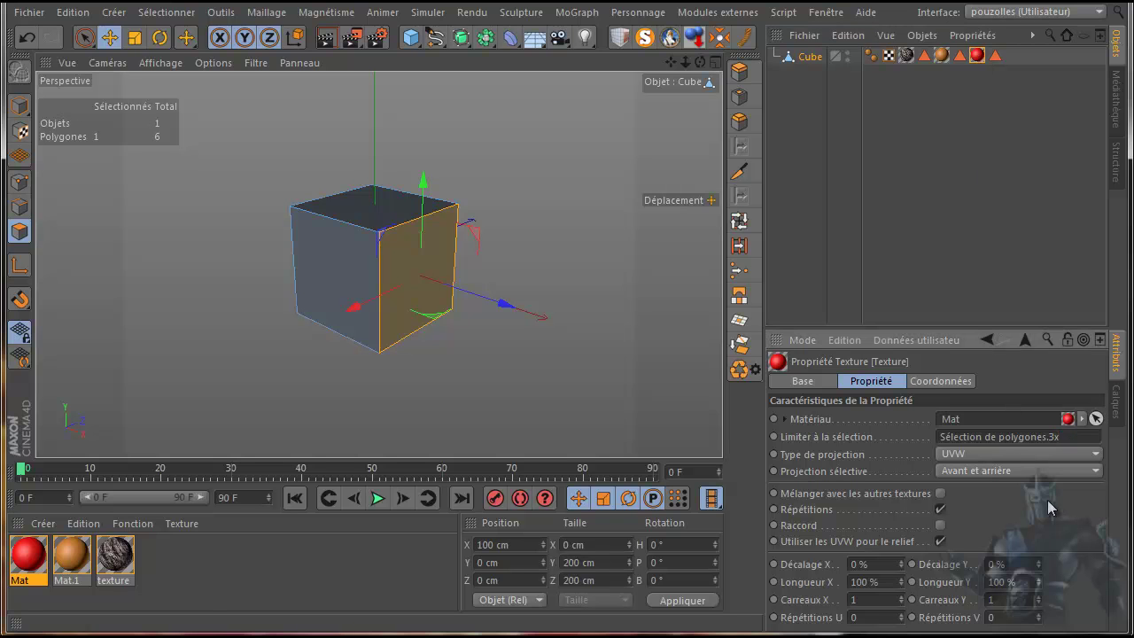
click(329, 39)
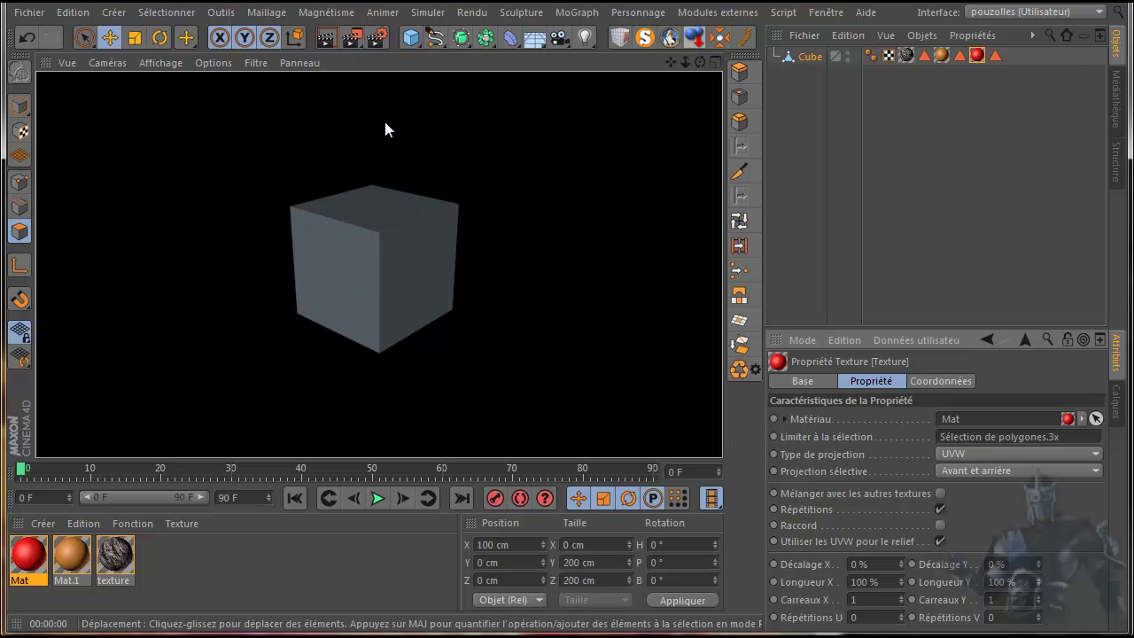
Restore the rock texture tag's selection restriction to Sélection de polygones.1
click(857, 180)
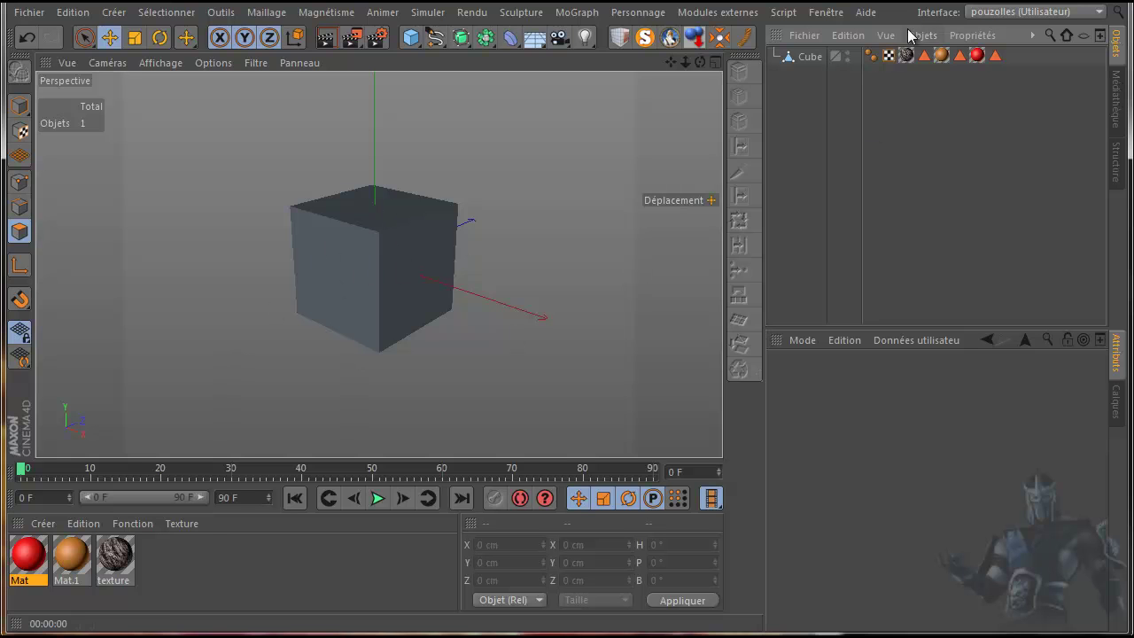
click(907, 56)
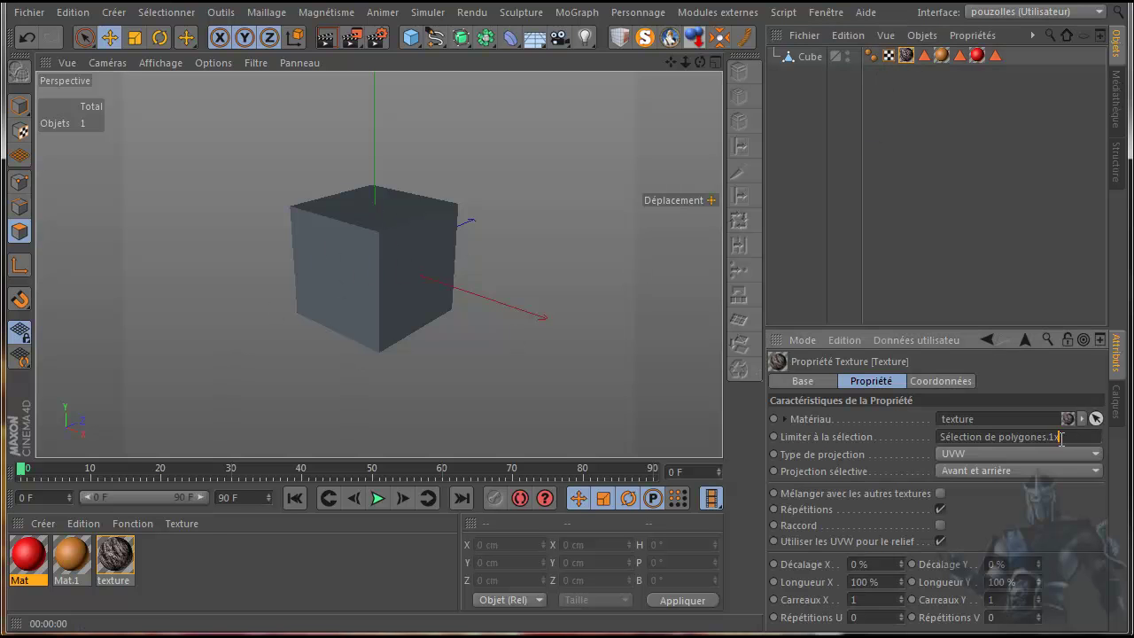
key(Return)
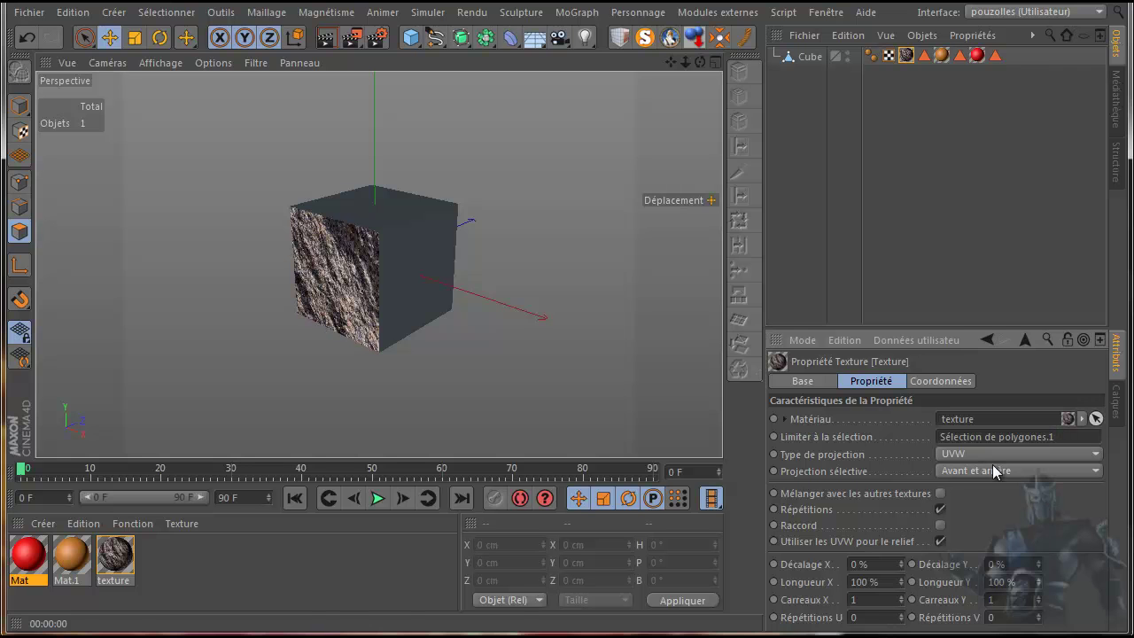
Restore the orange Mat.1 texture tag's selection restriction to Sélection de polygones.2
click(942, 56)
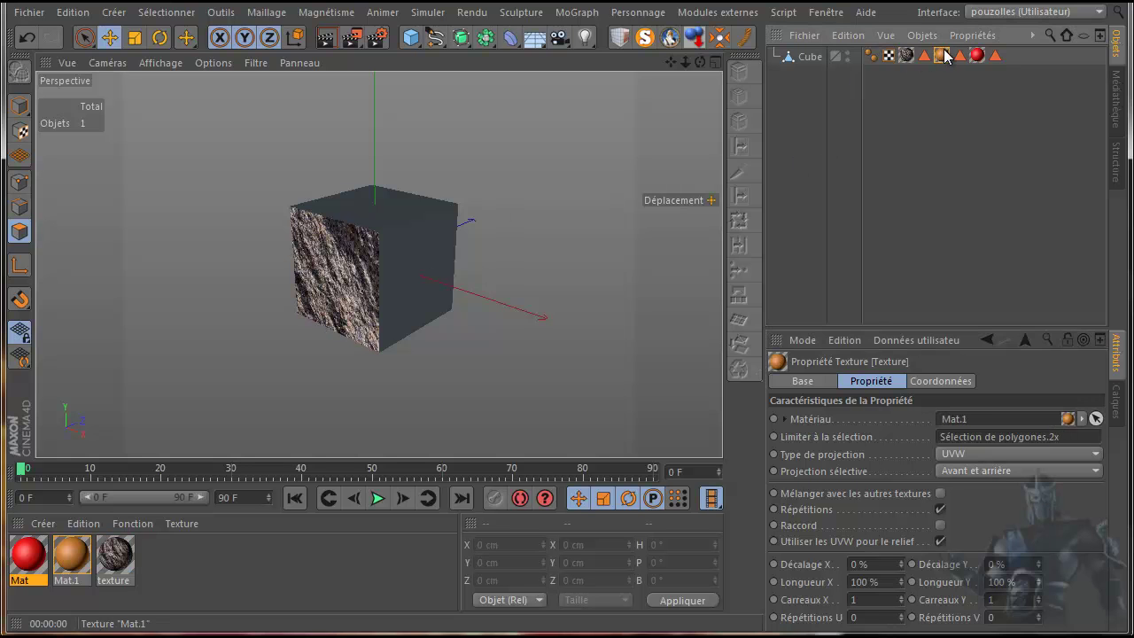
click(1066, 437)
key(Return)
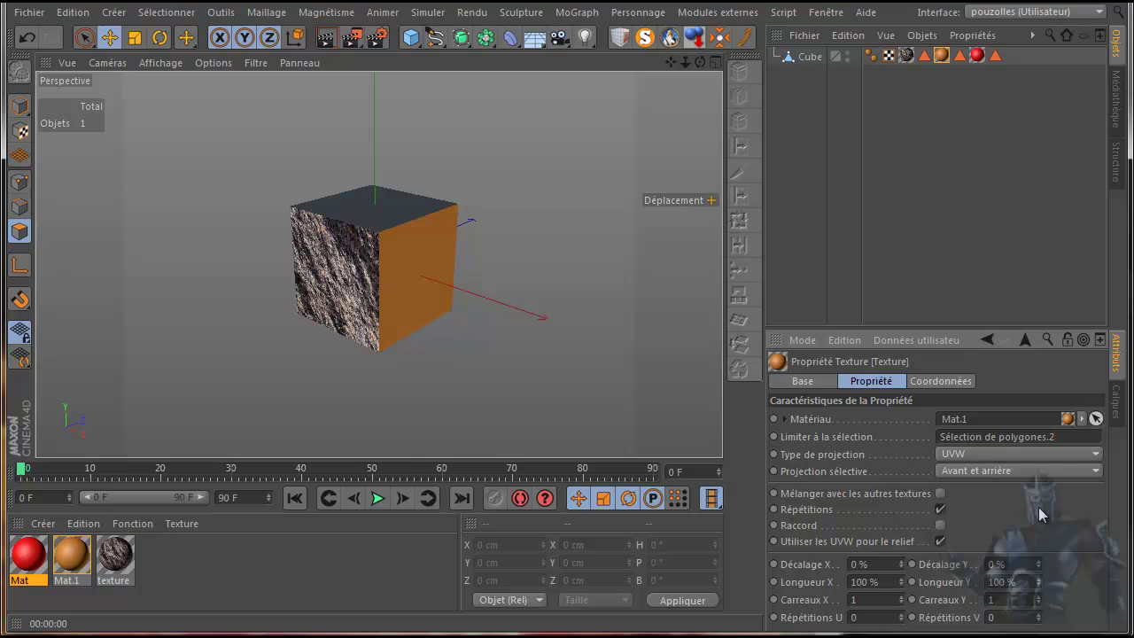
Restore the red Mat texture tag's selection restriction to Sélection de polygones.3
click(978, 56)
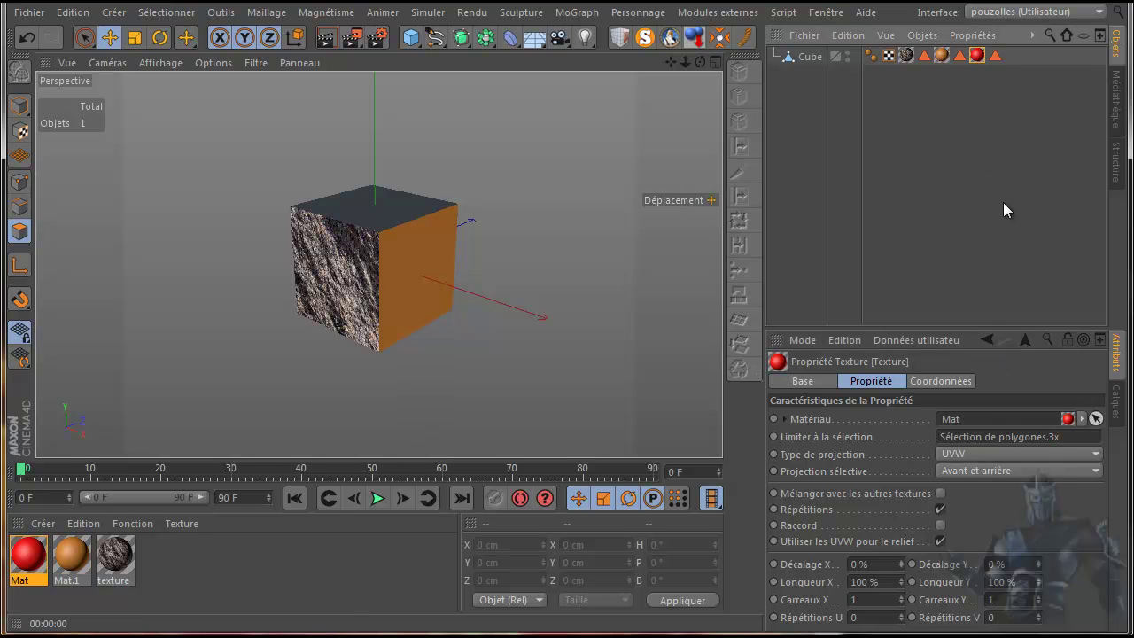
click(1070, 437)
key(BackSpace)
text(3)
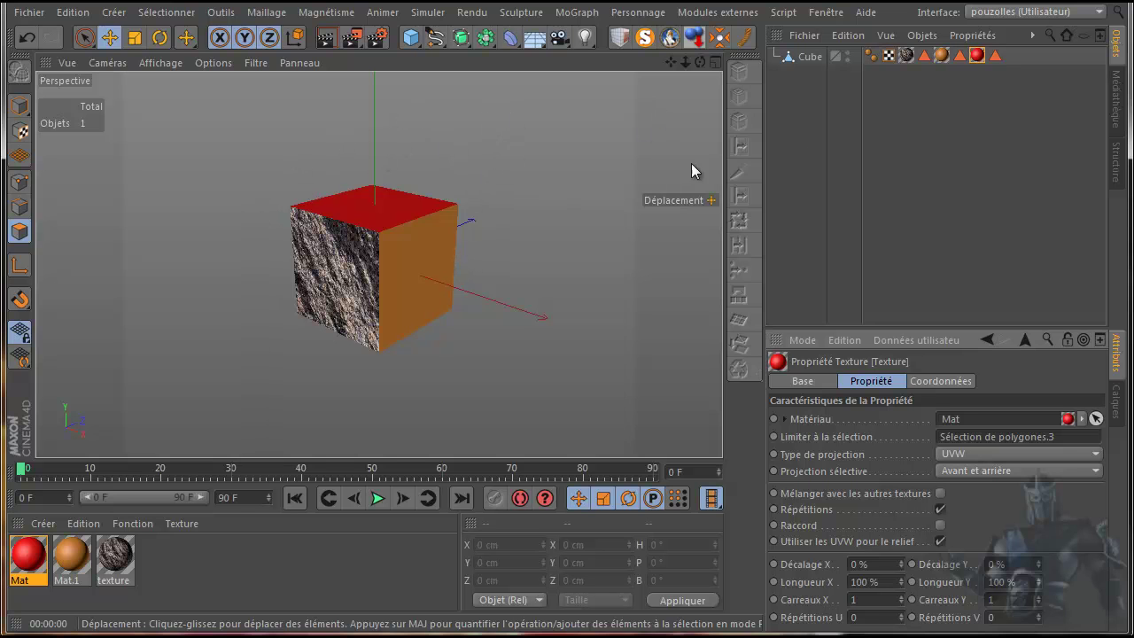
click(924, 56)
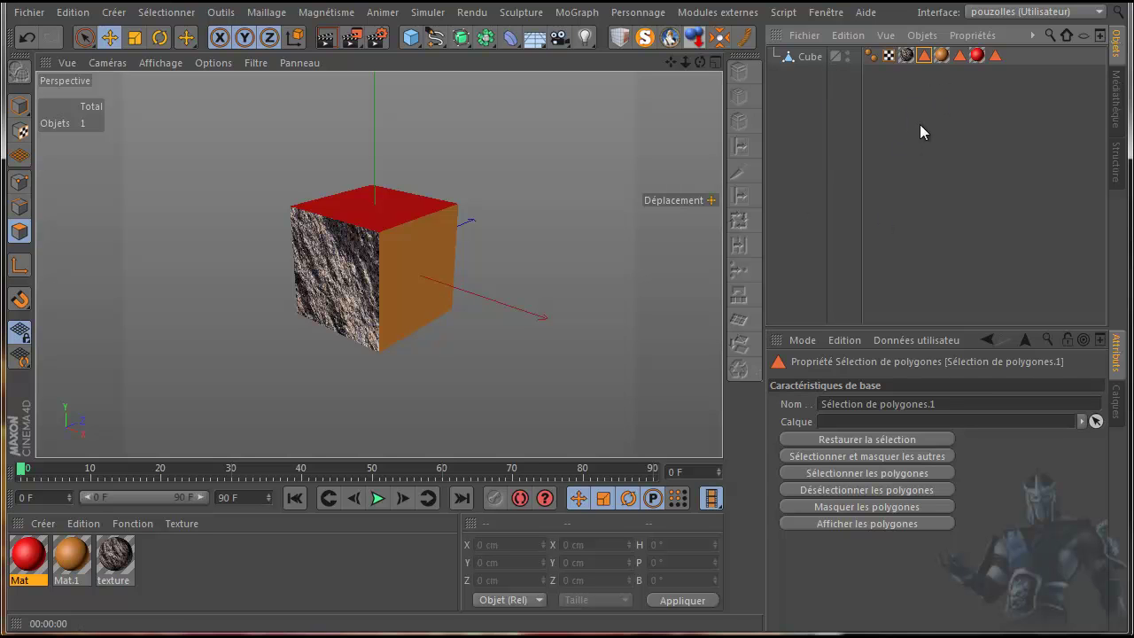
click(32, 562)
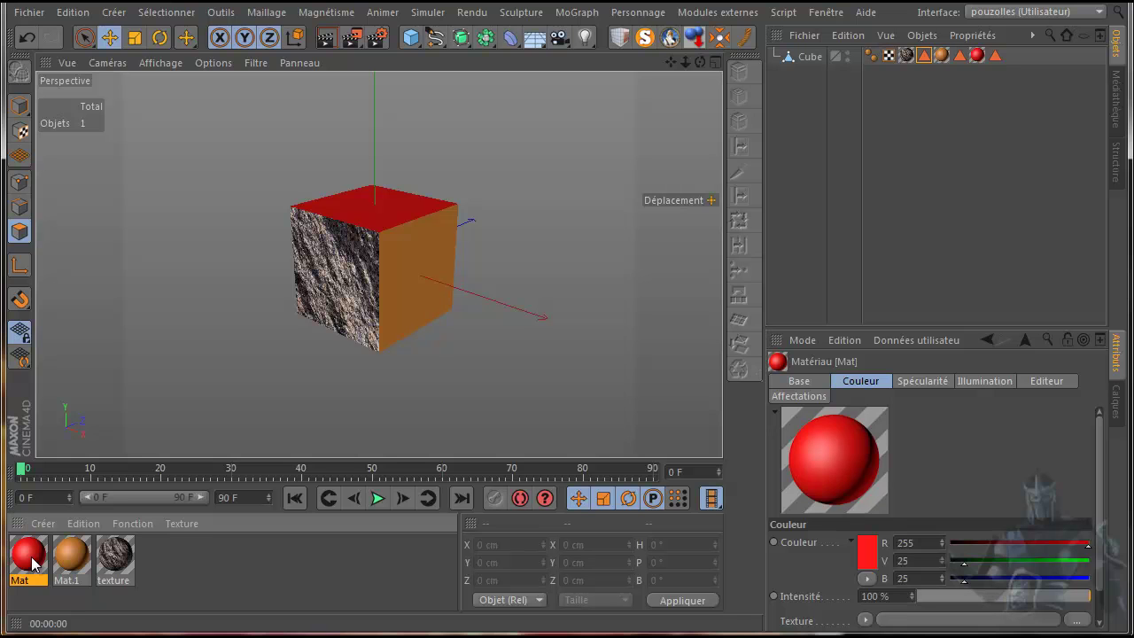
right_click(34, 557)
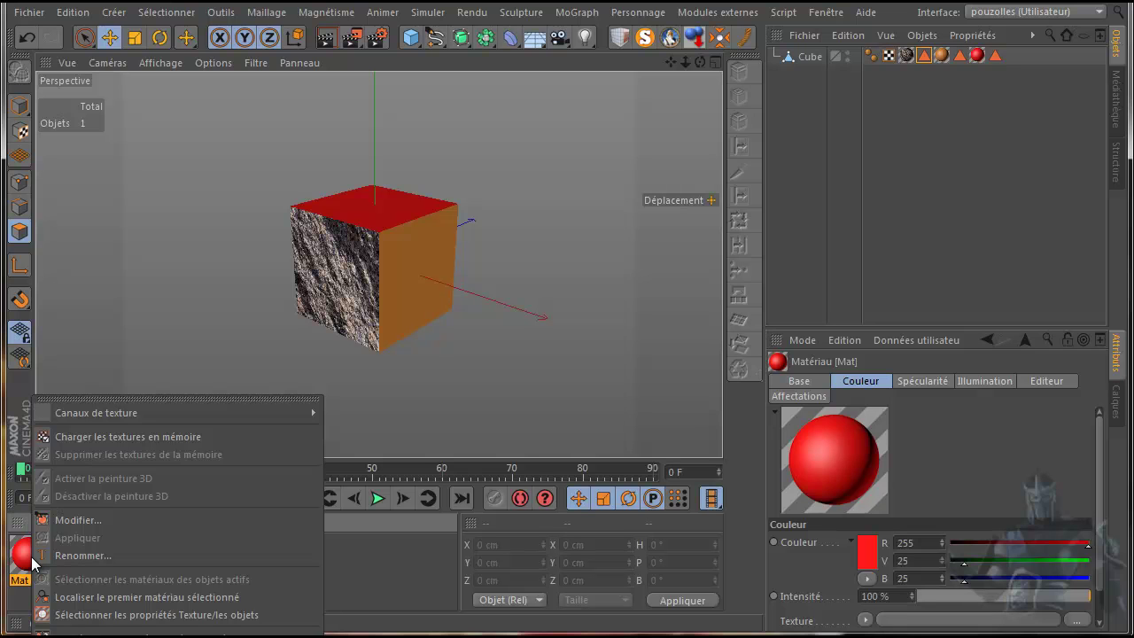
click(390, 422)
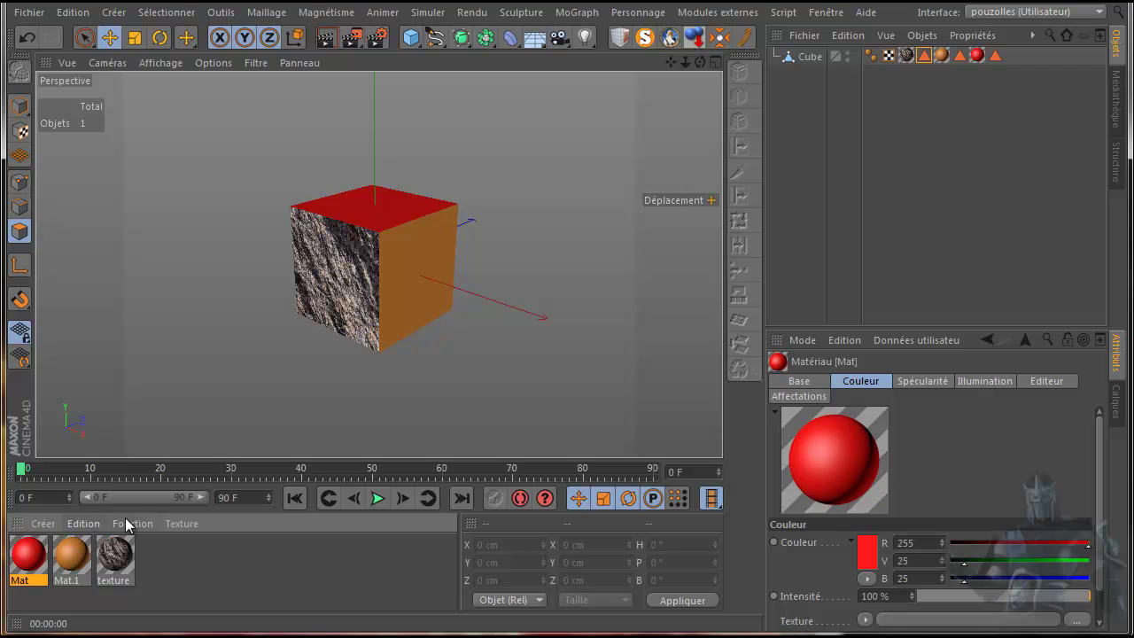
click(183, 524)
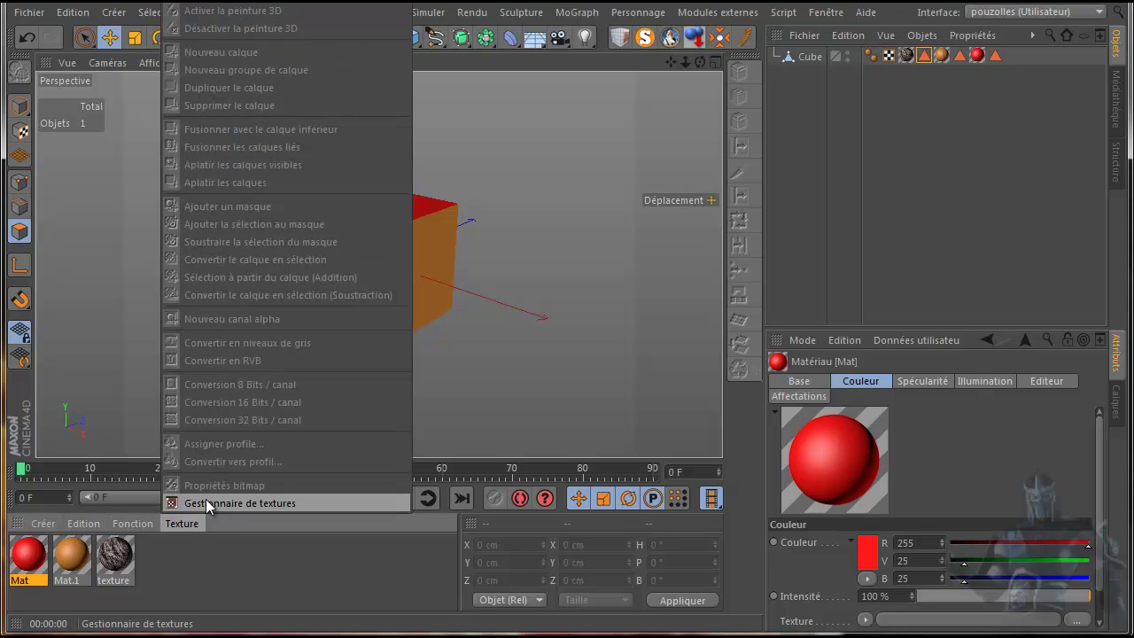
mouse_move(138, 529)
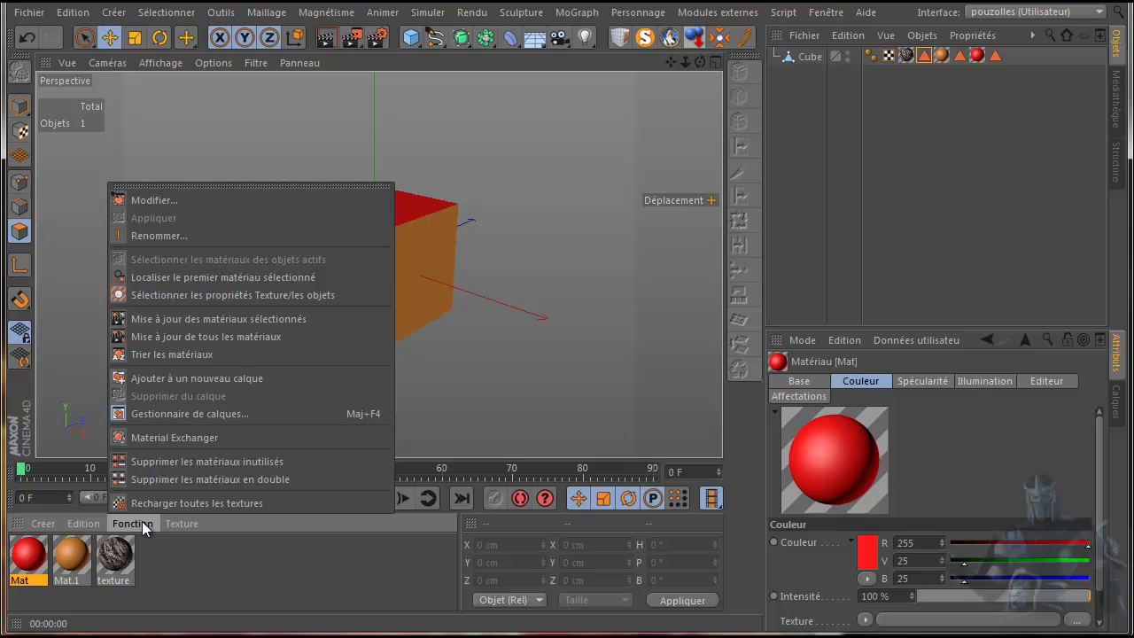
mouse_move(96, 521)
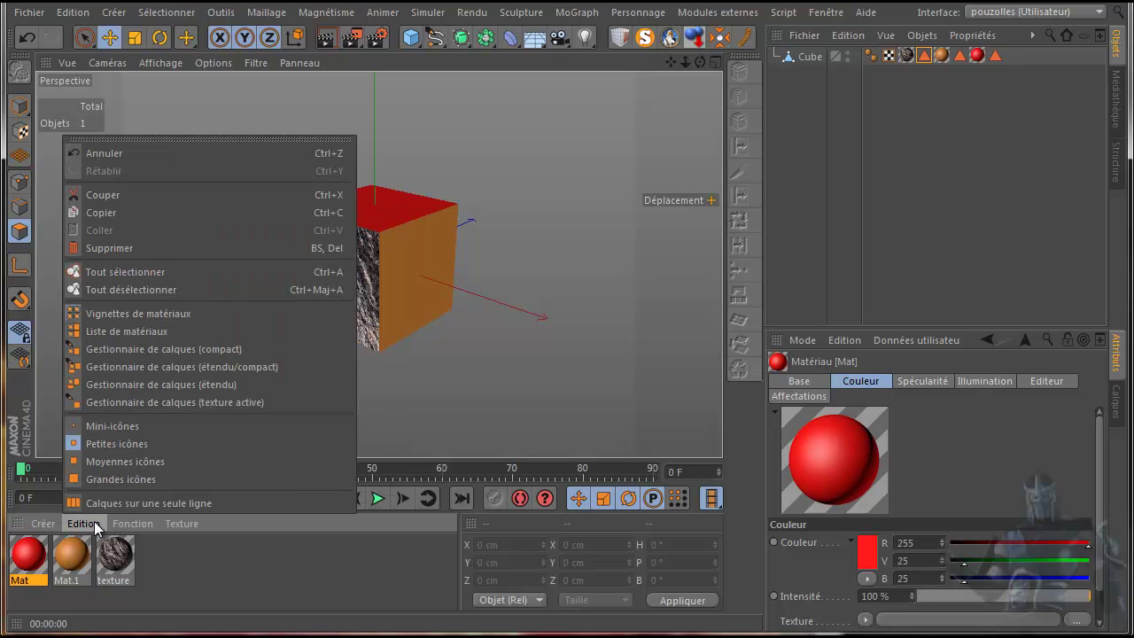
mouse_move(44, 524)
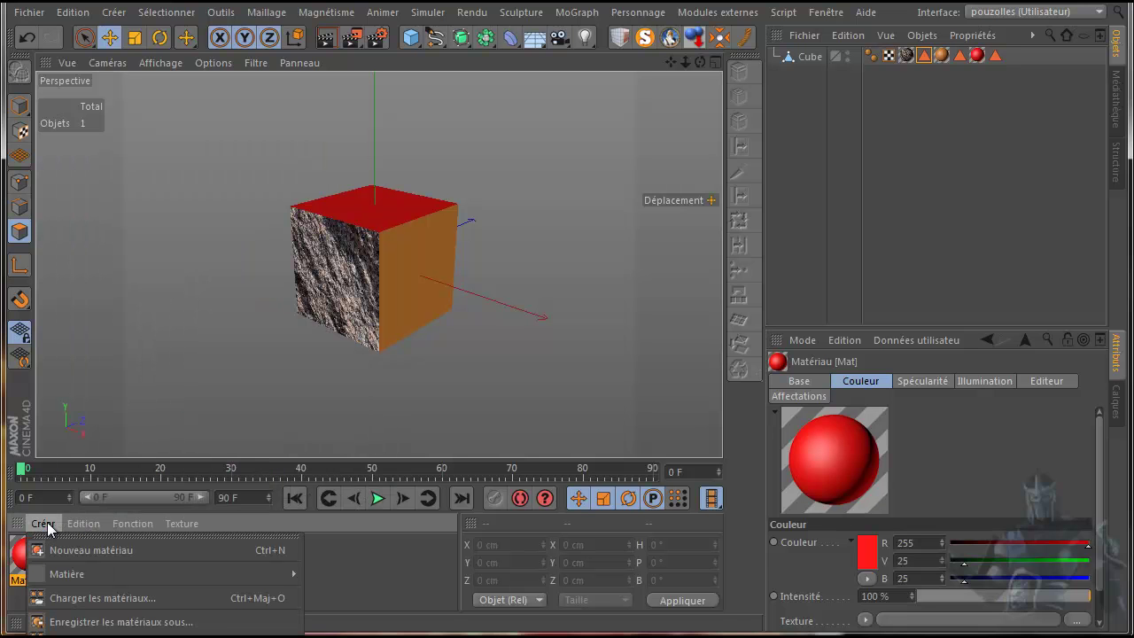
click(284, 559)
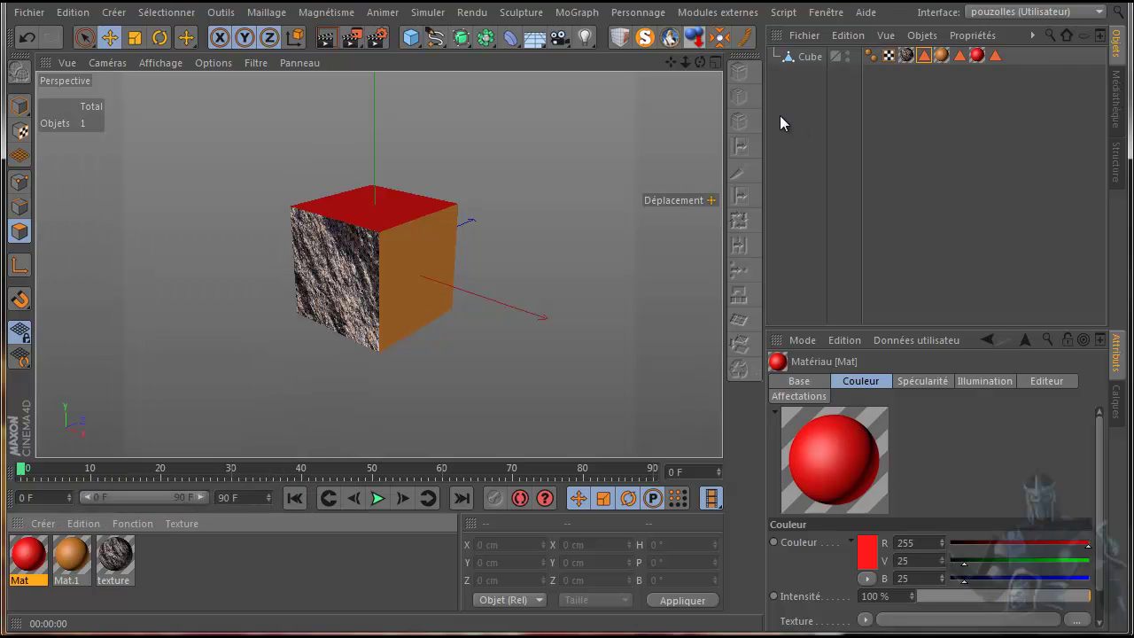
Select the cube's rock texture tag and turn texture display back on in the perspective view
click(905, 55)
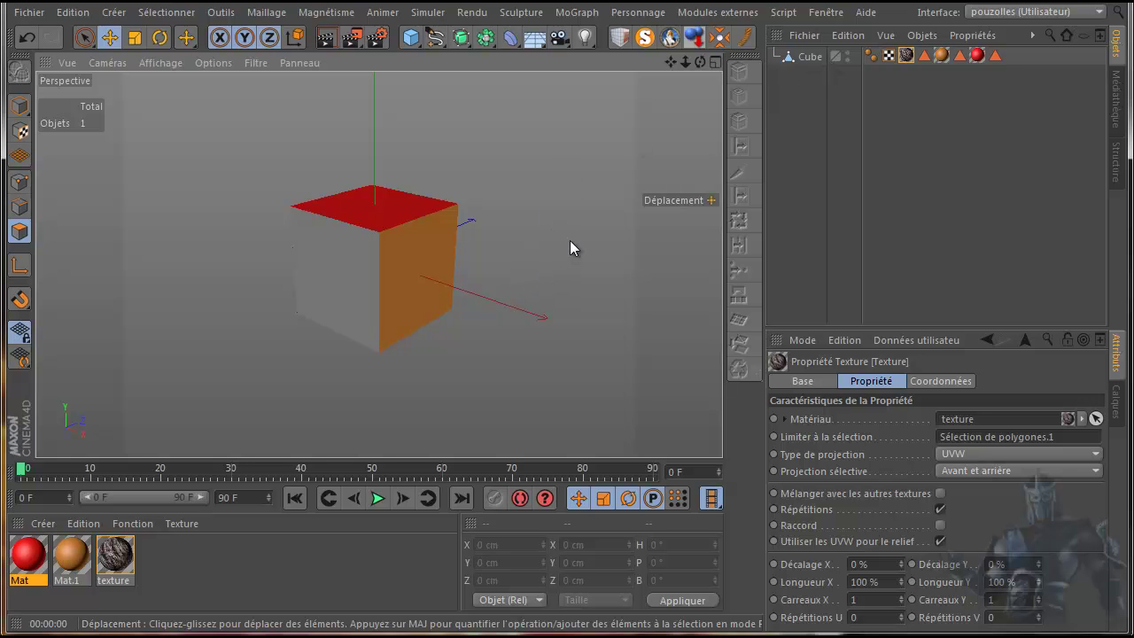
key(n)
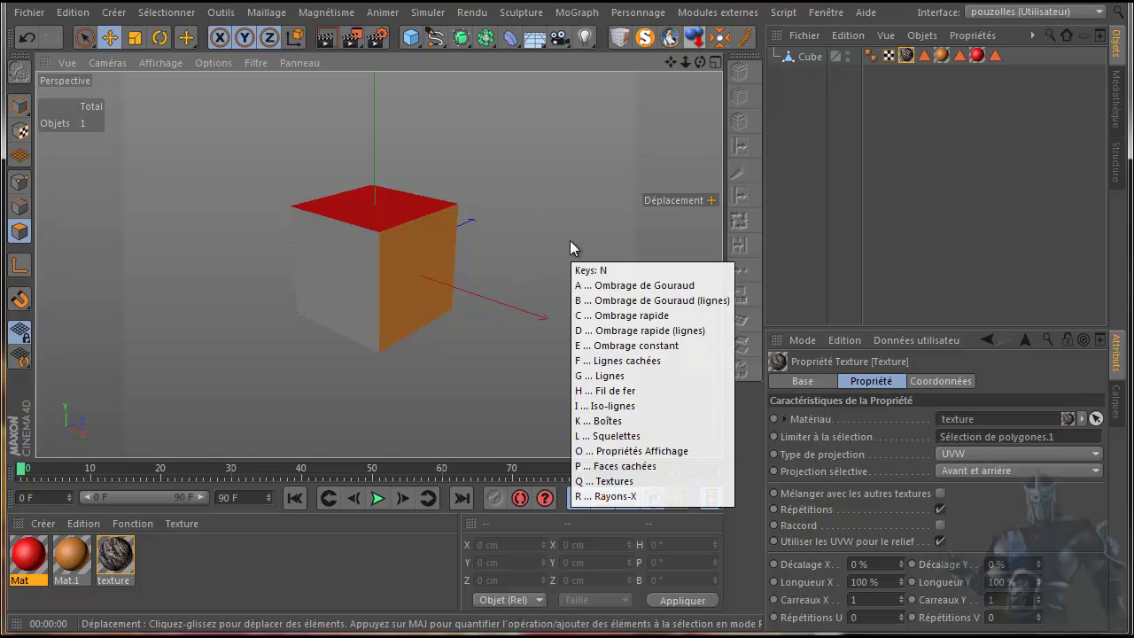
key(a)
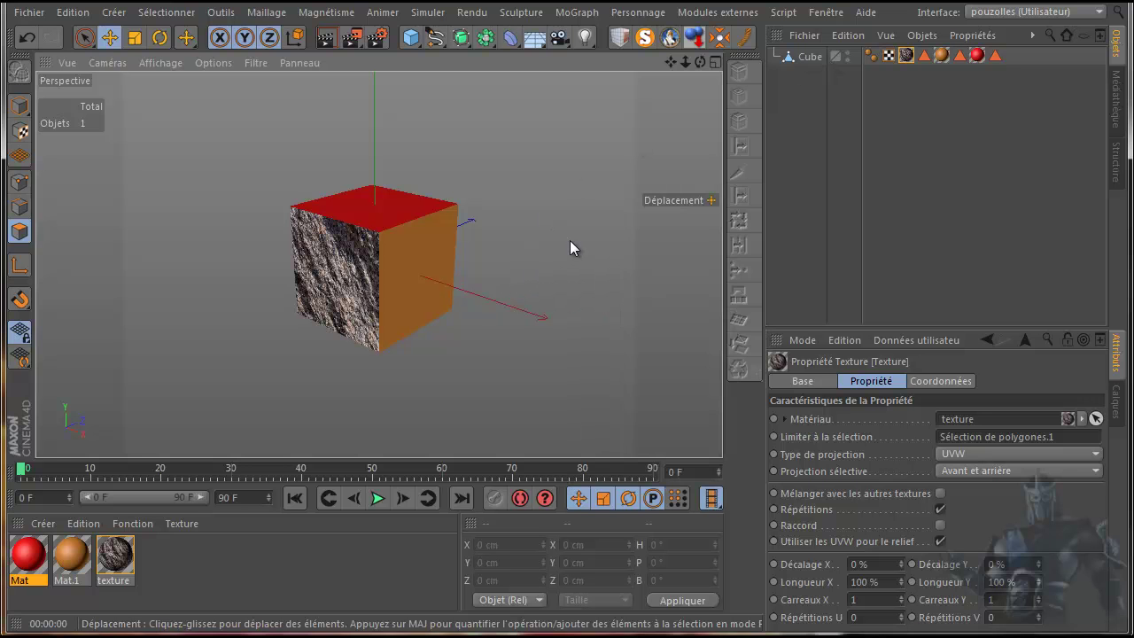
Review the selection restrictions of the cube's orange Mat.1, red Mat and rock texture tags
click(942, 56)
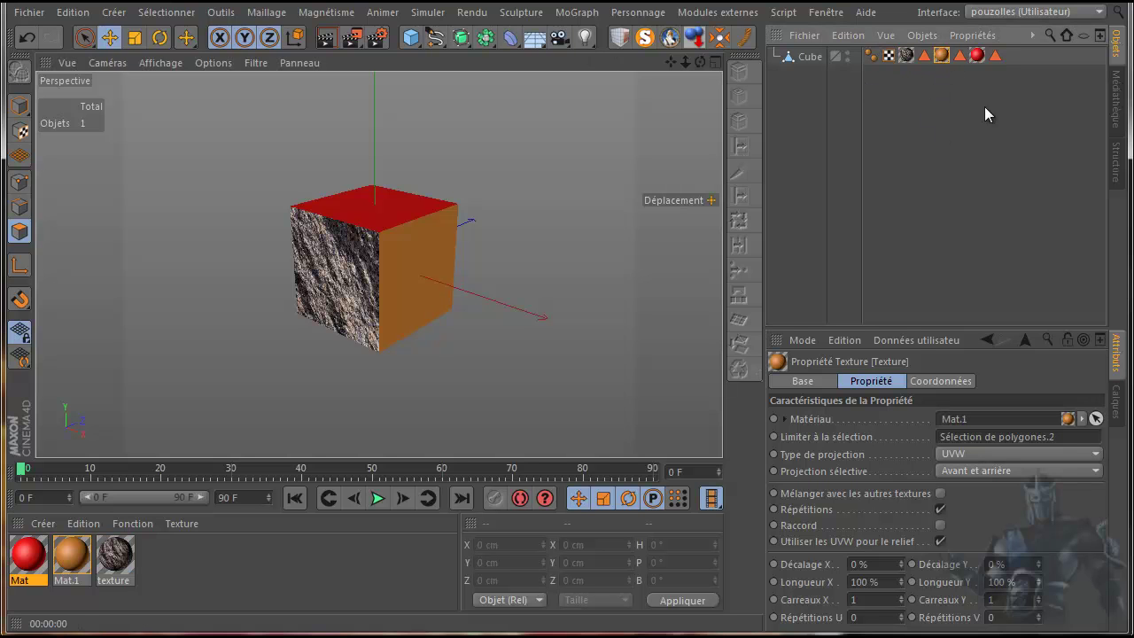
click(978, 55)
click(906, 55)
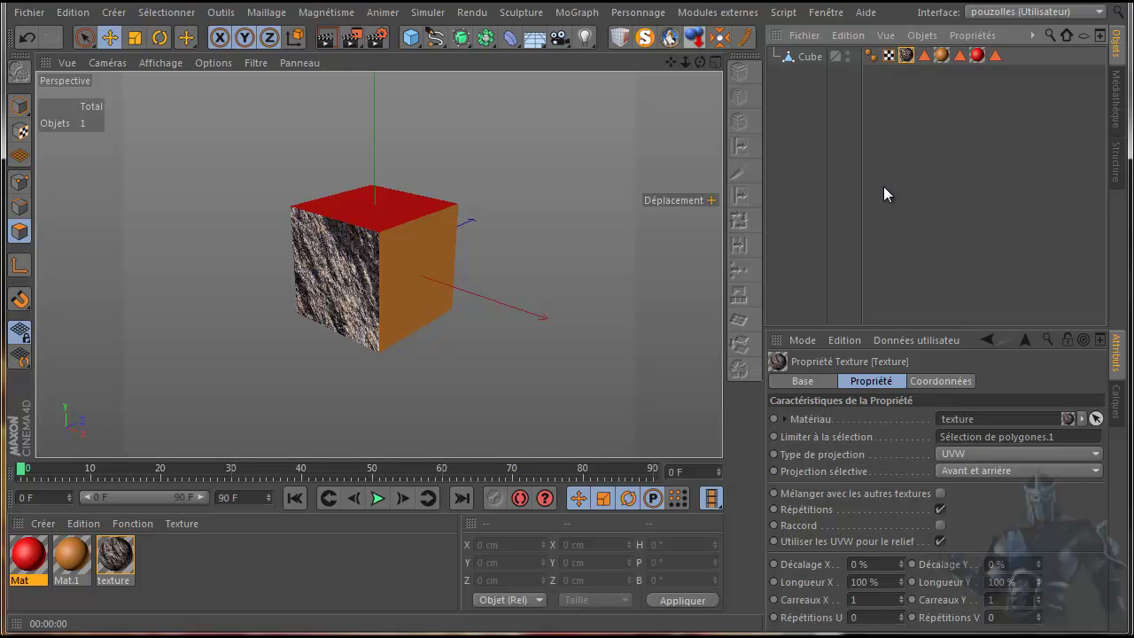